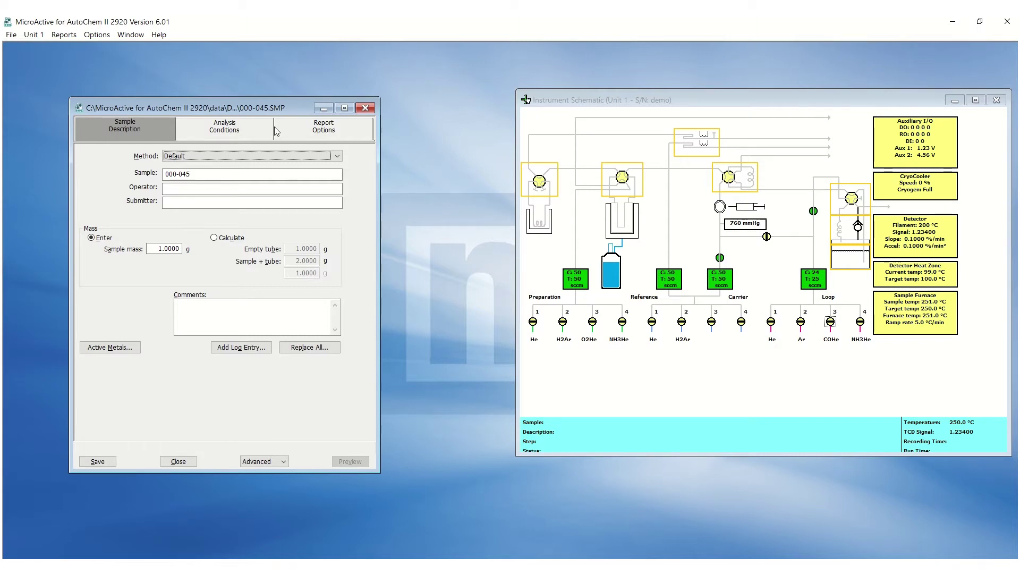
# Step: Set the sample mass to be calculated from tube weights
pyautogui.click(190, 173)
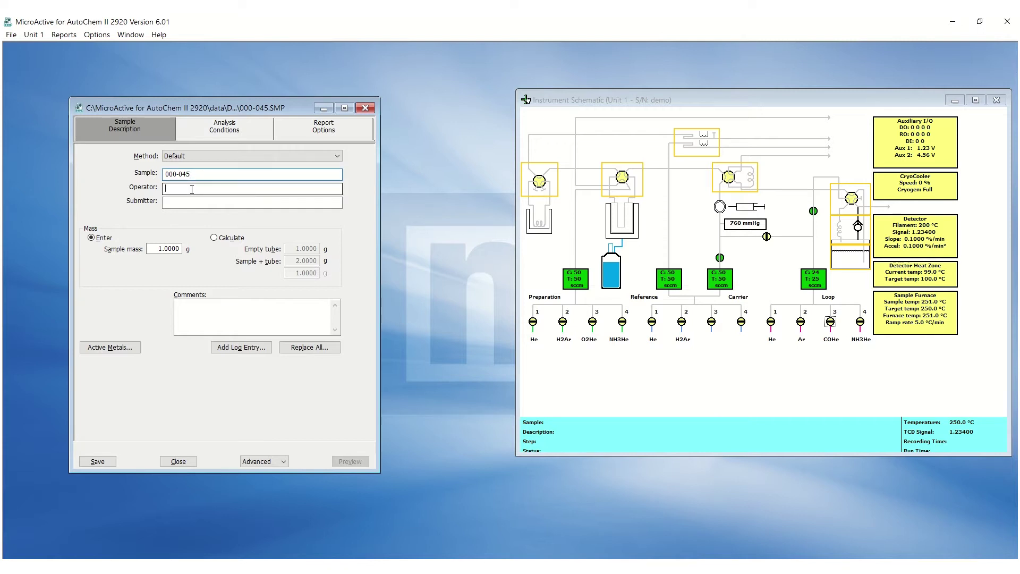
pyautogui.click(233, 239)
pyautogui.click(230, 313)
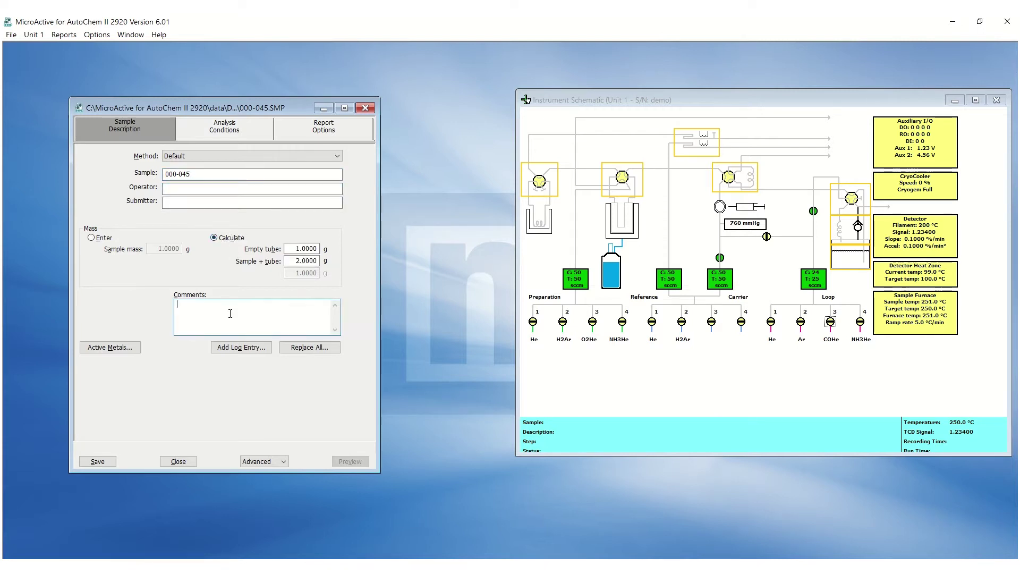
# Step: Make platinum an active metal at 0.50% of sample mass
pyautogui.click(128, 350)
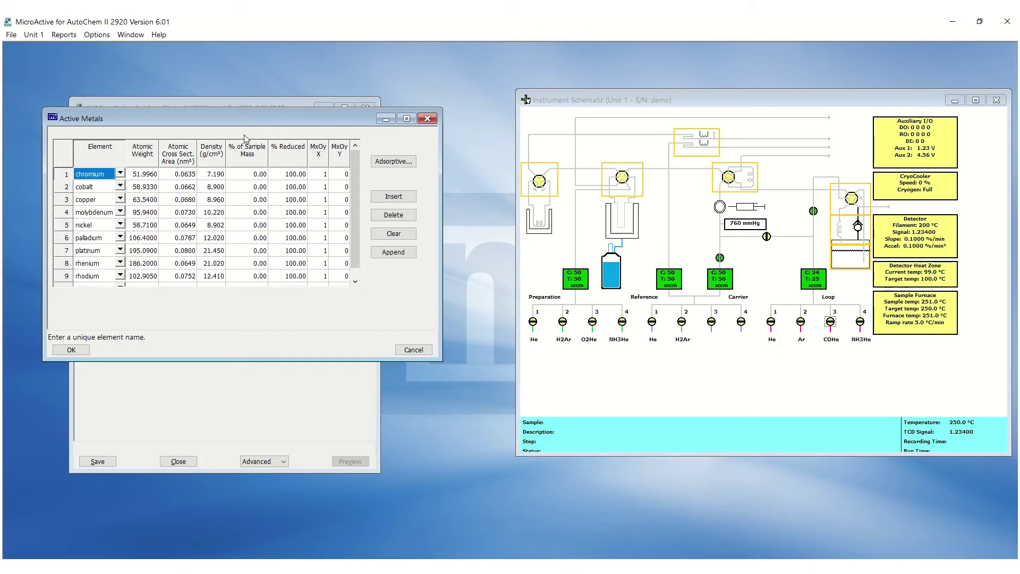
pyautogui.click(92, 252)
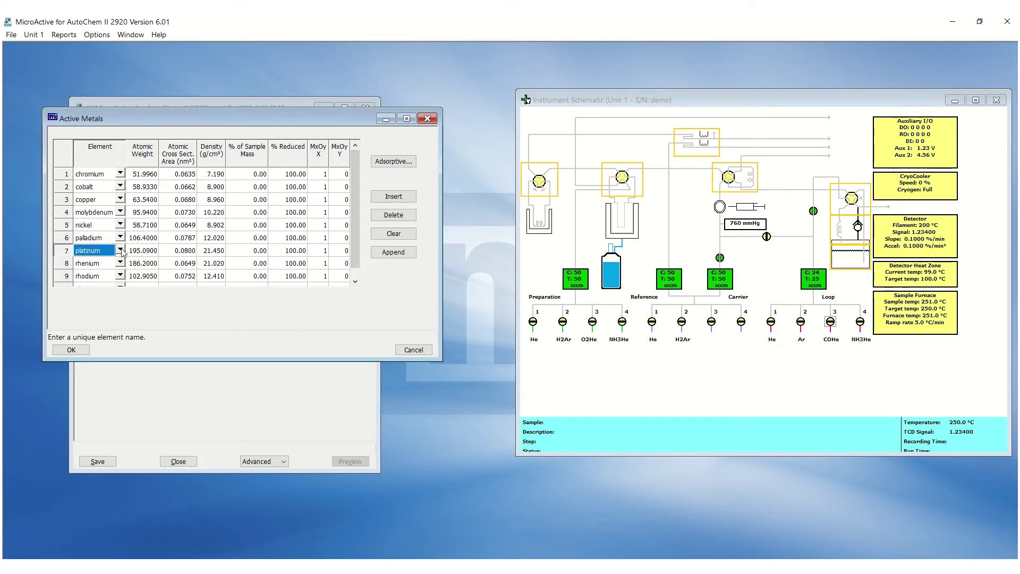
pyautogui.click(256, 254)
pyautogui.write('0.5')
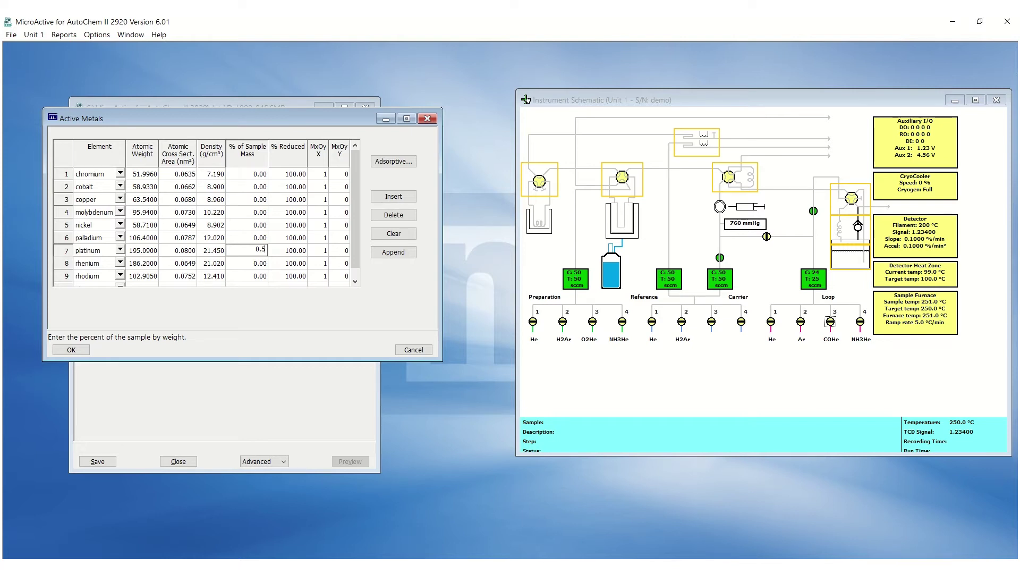
pyautogui.click(107, 249)
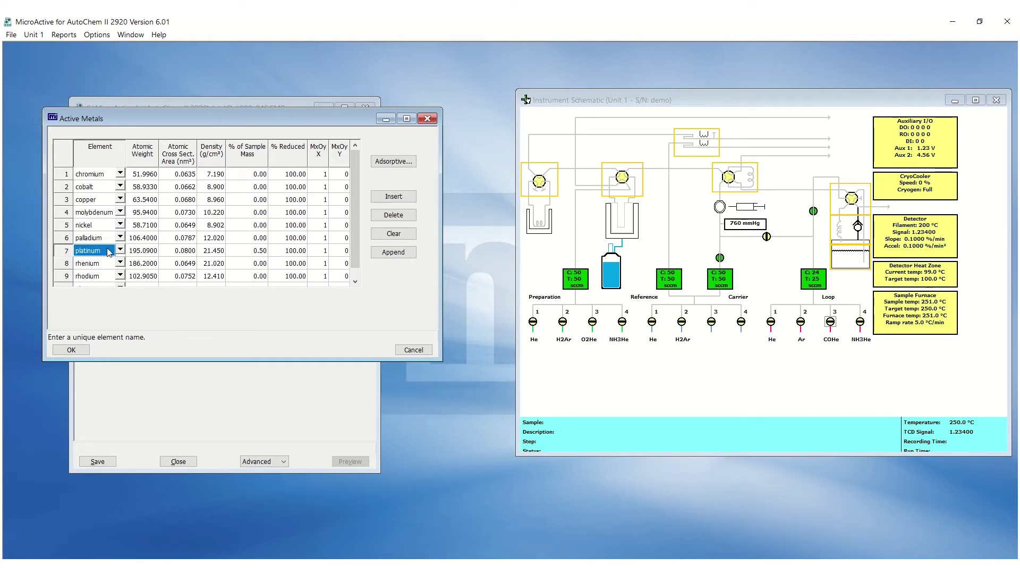
# Step: Give platinum Carbon Monoxide-Helium as its adsorptive with stoichiometry factor 1
pyautogui.click(386, 162)
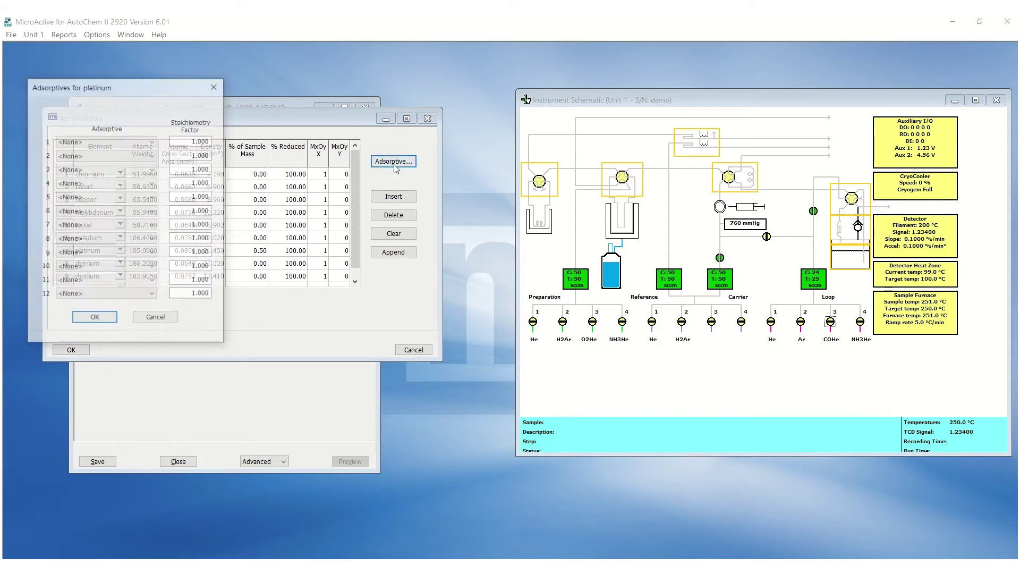
pyautogui.click(152, 141)
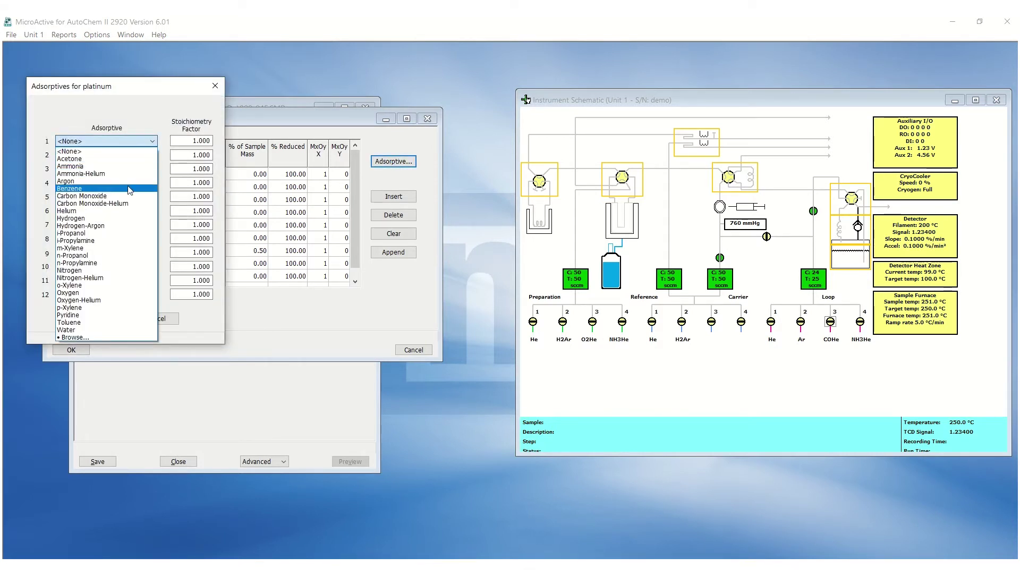
pyautogui.click(123, 209)
pyautogui.doubleClick(199, 142)
pyautogui.write('1')
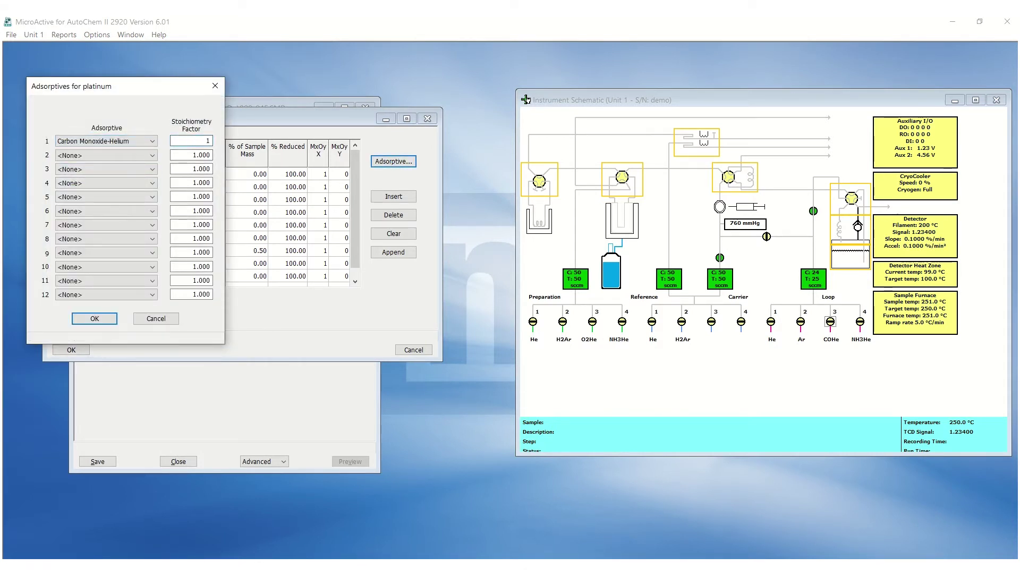
pyautogui.click(96, 318)
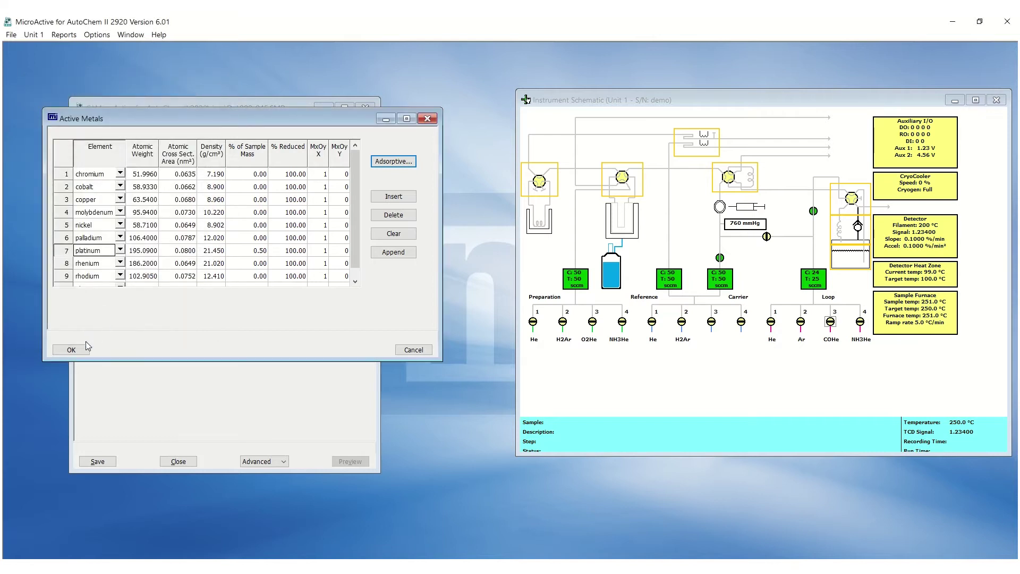
# Step: Keep the active metals, then replace all sample details from 'How to Customize Sample File Demo'
pyautogui.click(71, 350)
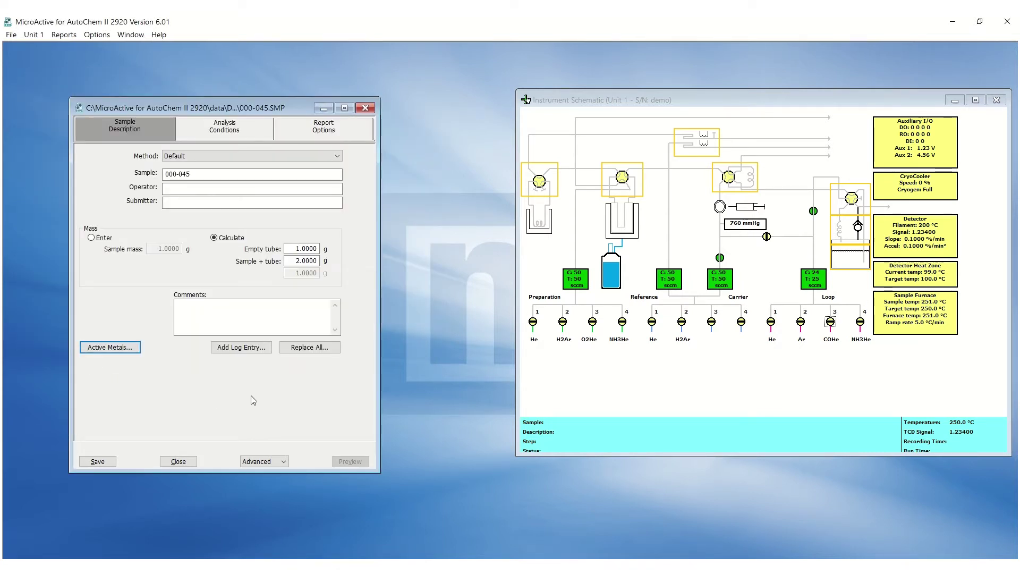
pyautogui.click(333, 347)
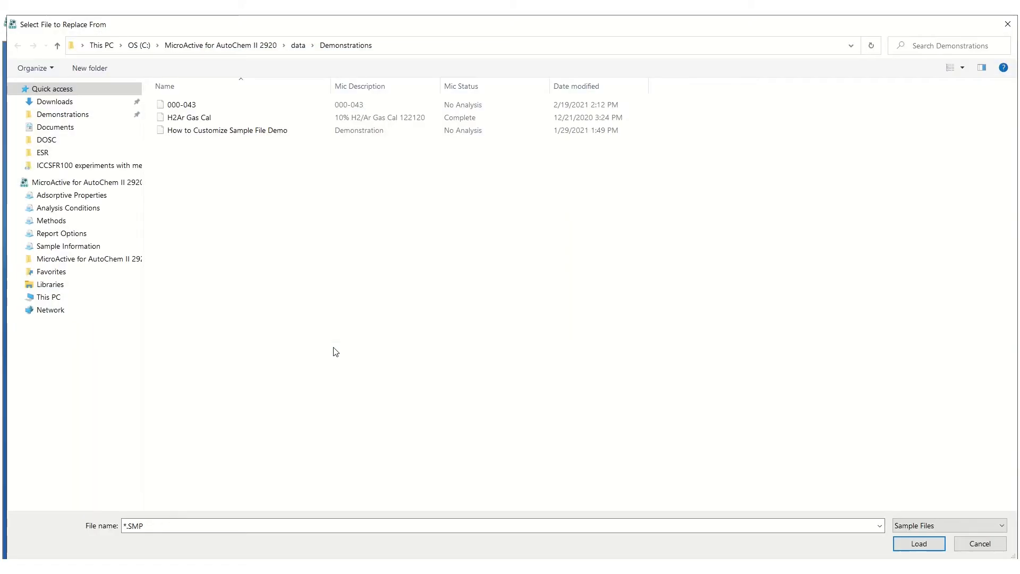
pyautogui.doubleClick(291, 128)
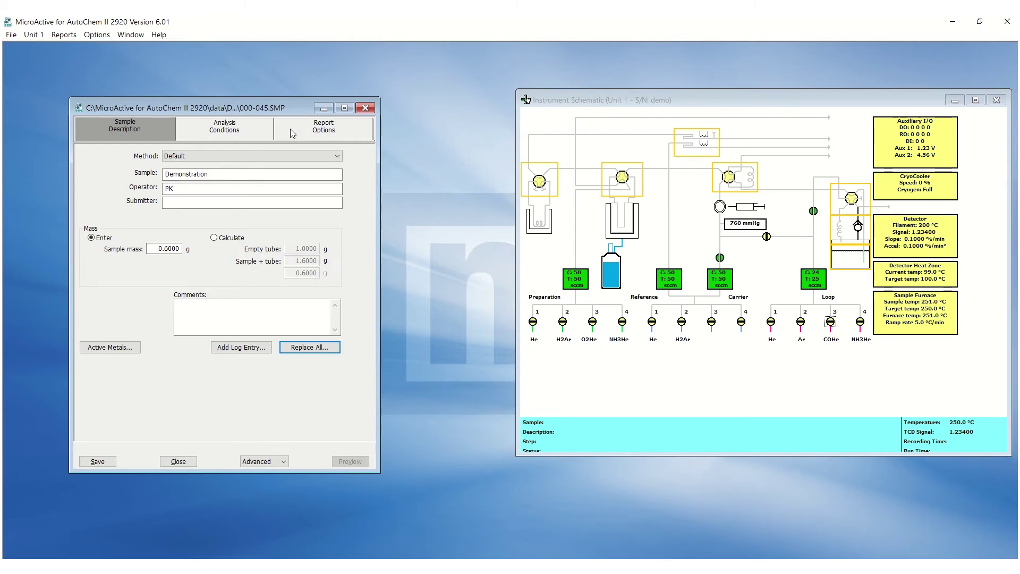
pyautogui.click(242, 128)
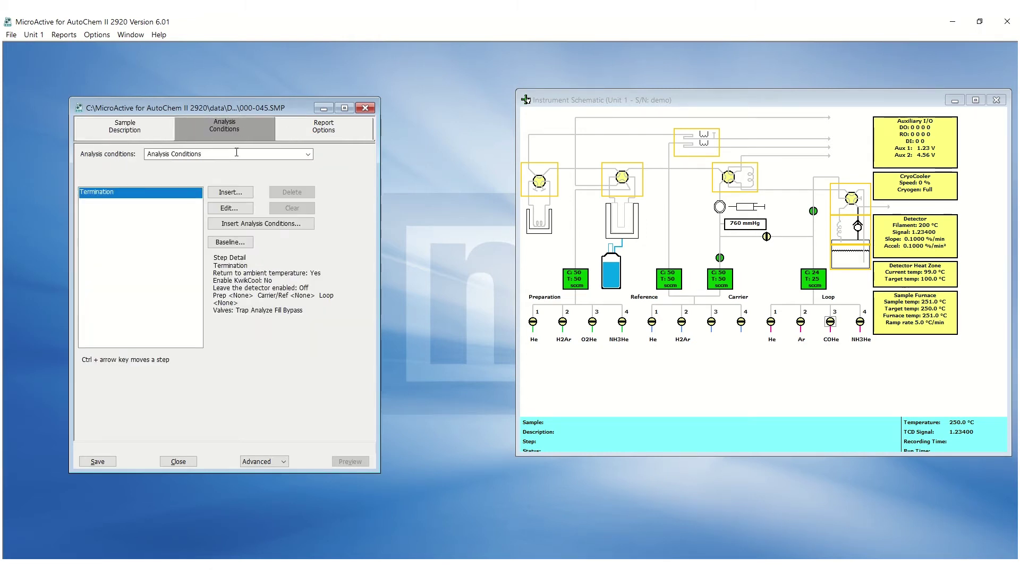
# Step: Insert a 'Demonstration' Experiment step of type Pulse Chemisorption and review its stoichiometry settings
pyautogui.click(236, 190)
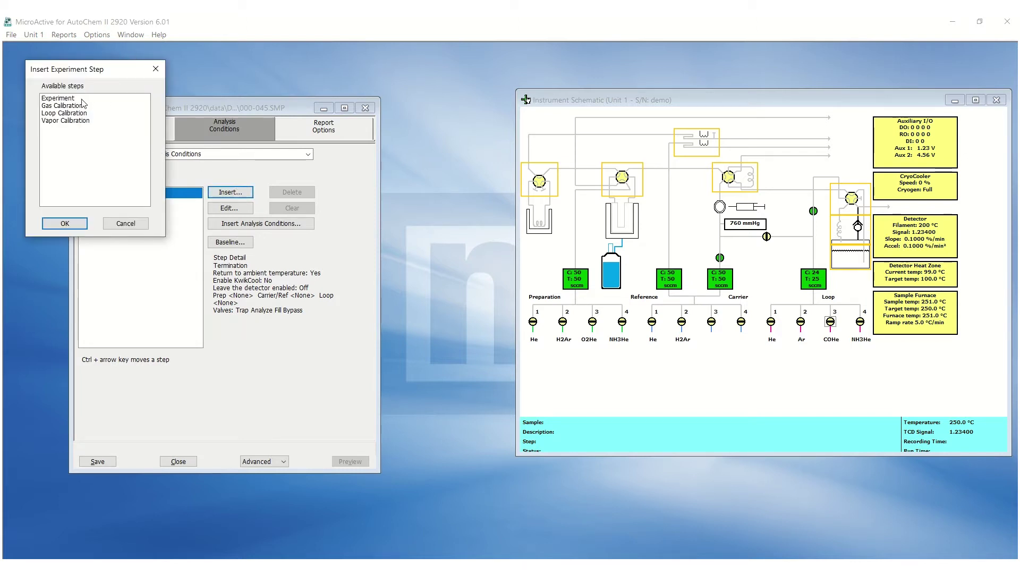
pyautogui.click(82, 99)
pyautogui.click(71, 223)
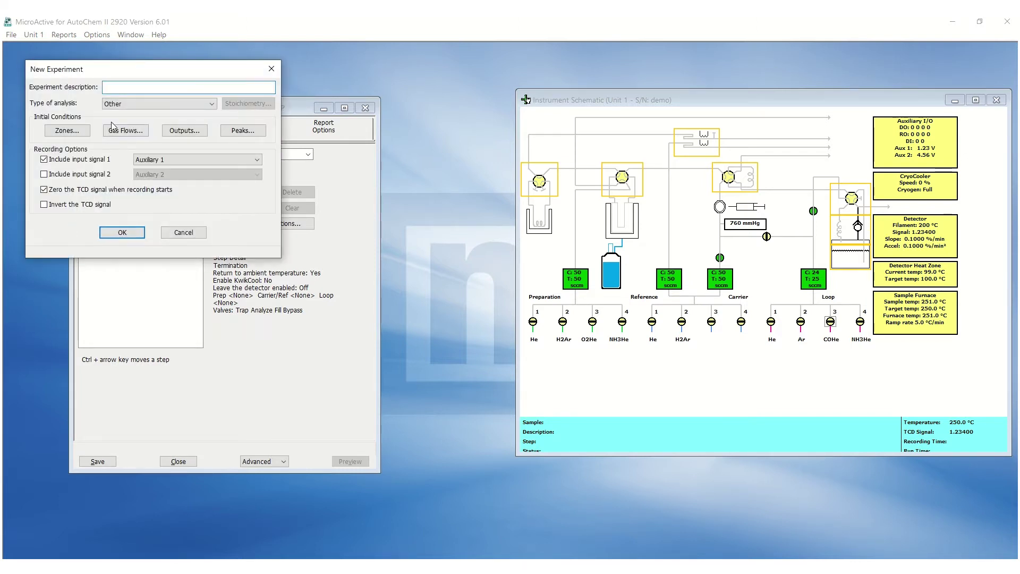
pyautogui.write('Demo')
pyautogui.write('nstration')
pyautogui.click(195, 103)
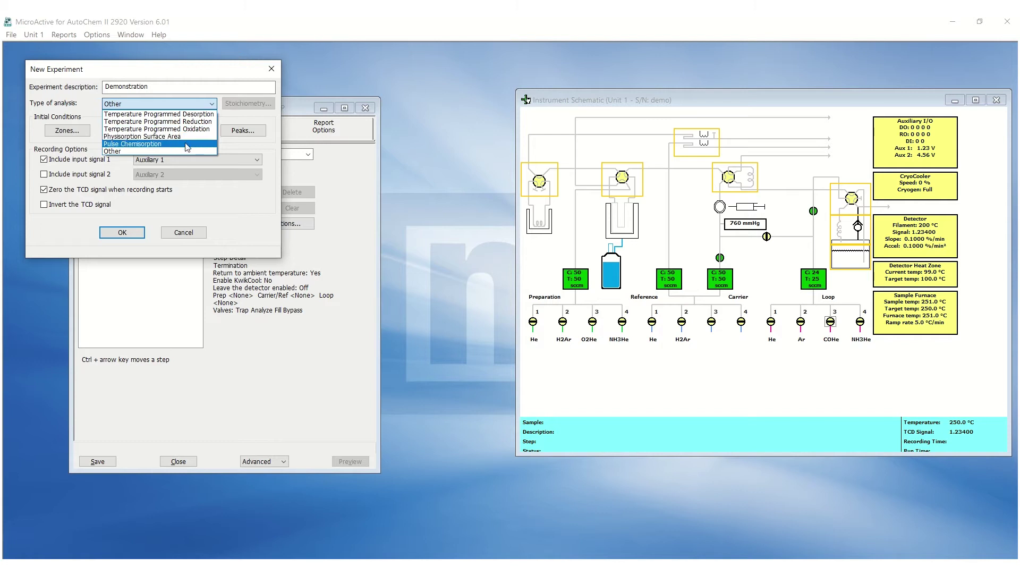
pyautogui.click(188, 145)
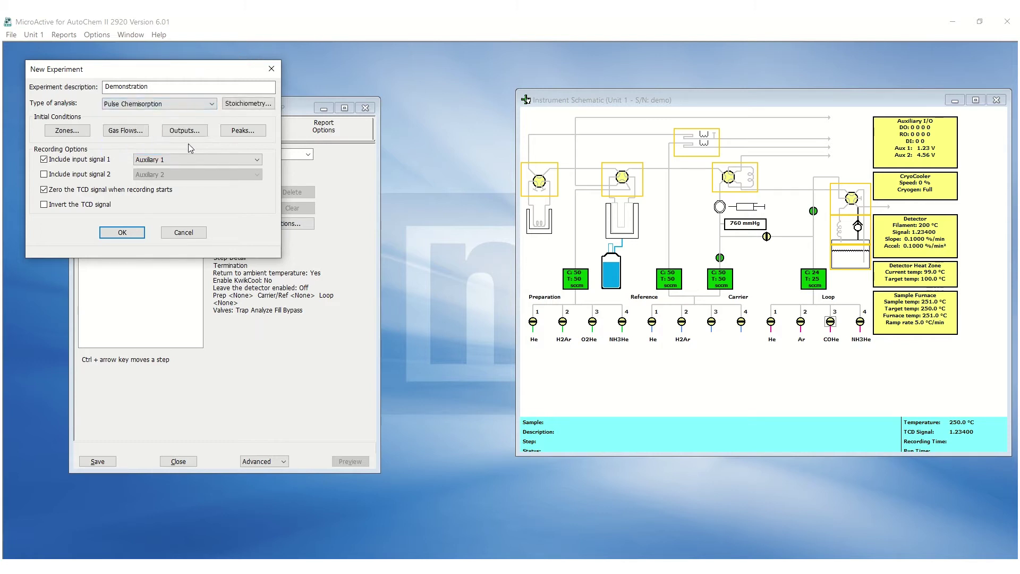
pyautogui.click(262, 106)
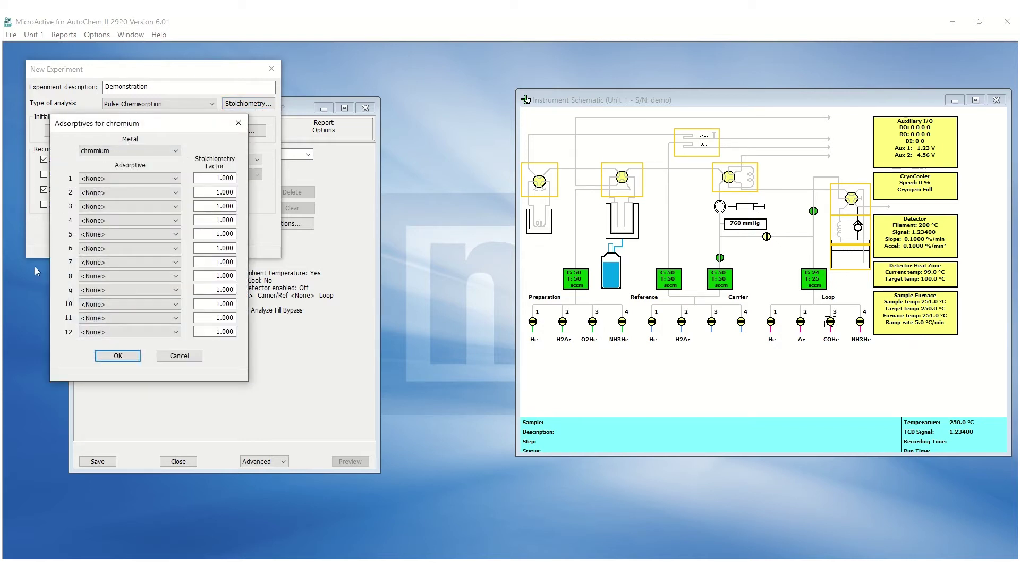
pyautogui.click(128, 355)
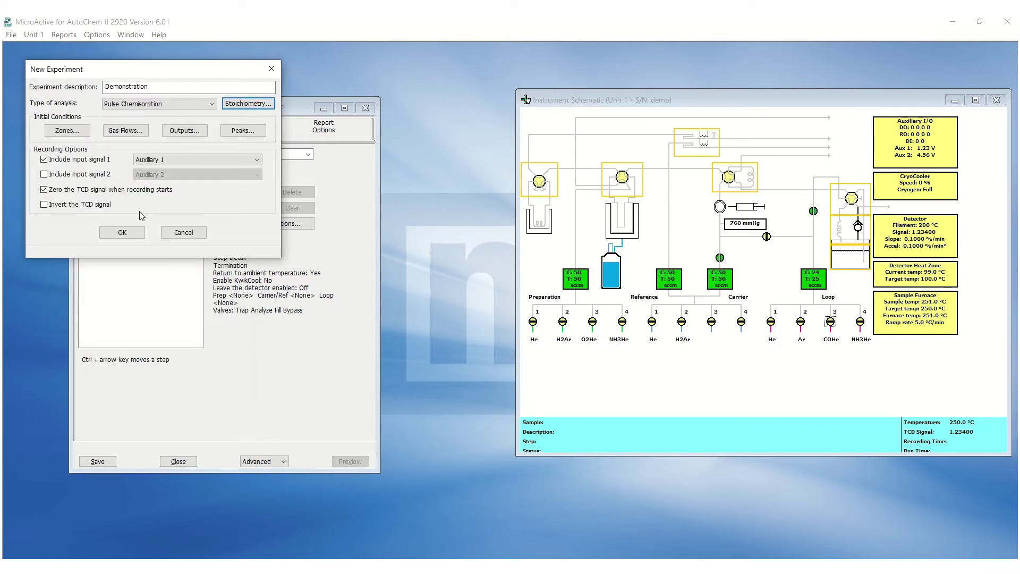
# Step: Set the experiment's temperature zones, including reflux at 35 °C and flask at 40 °C
pyautogui.click(77, 132)
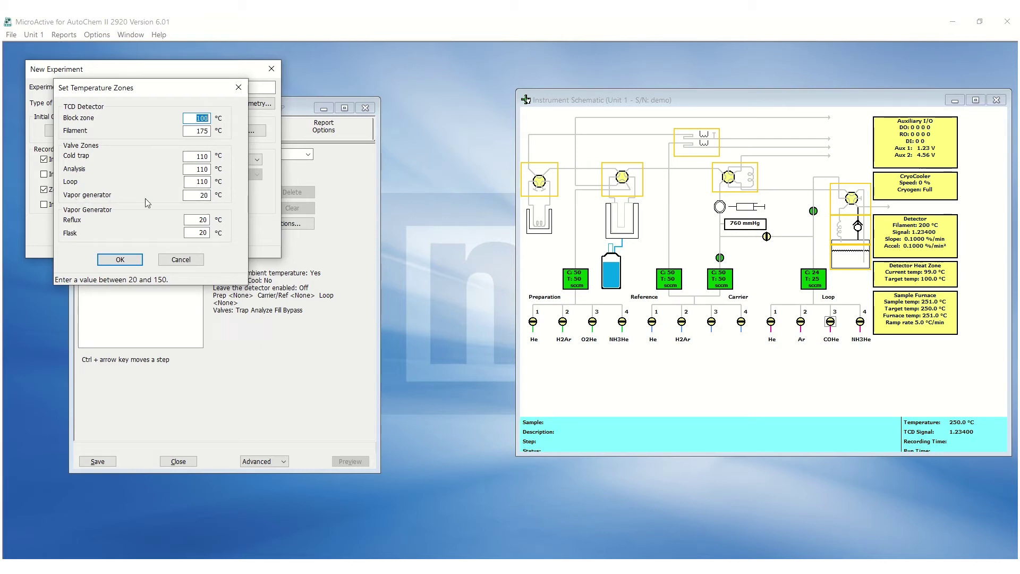
pyautogui.doubleClick(185, 196)
pyautogui.write('110')
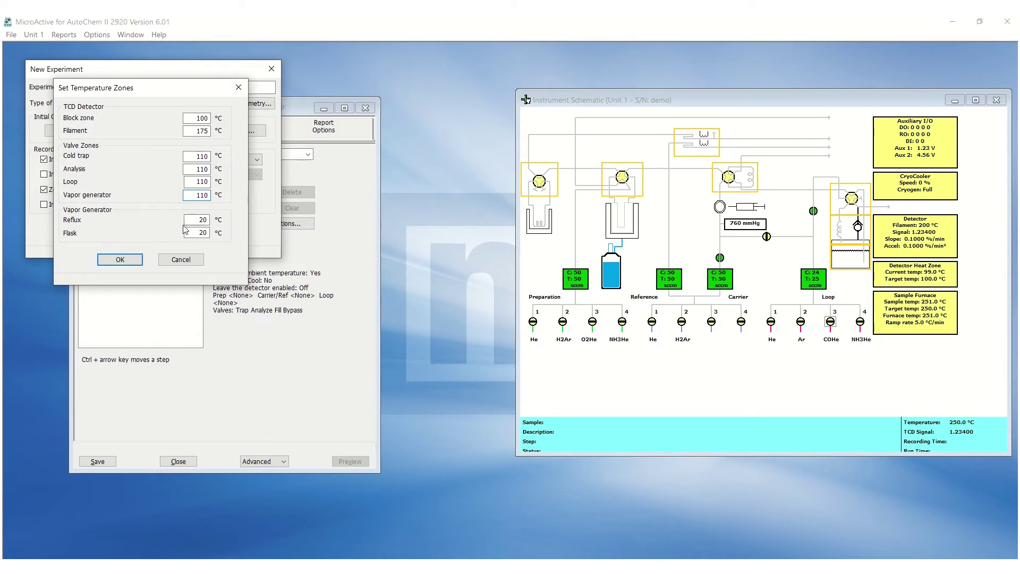
pyautogui.click(190, 220)
pyautogui.doubleClick(190, 220)
pyautogui.write('35')
pyautogui.press('Tab')
pyautogui.write('40')
pyautogui.click(135, 259)
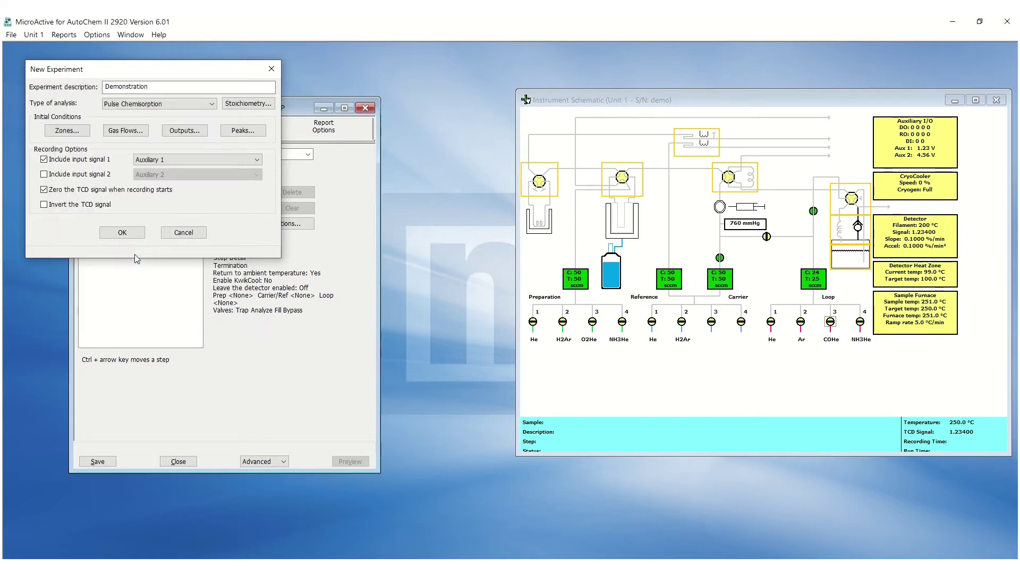
# Step: Use Helium as prep gas at 50 cm³/min with the analysis valve on Prepare
pyautogui.click(122, 132)
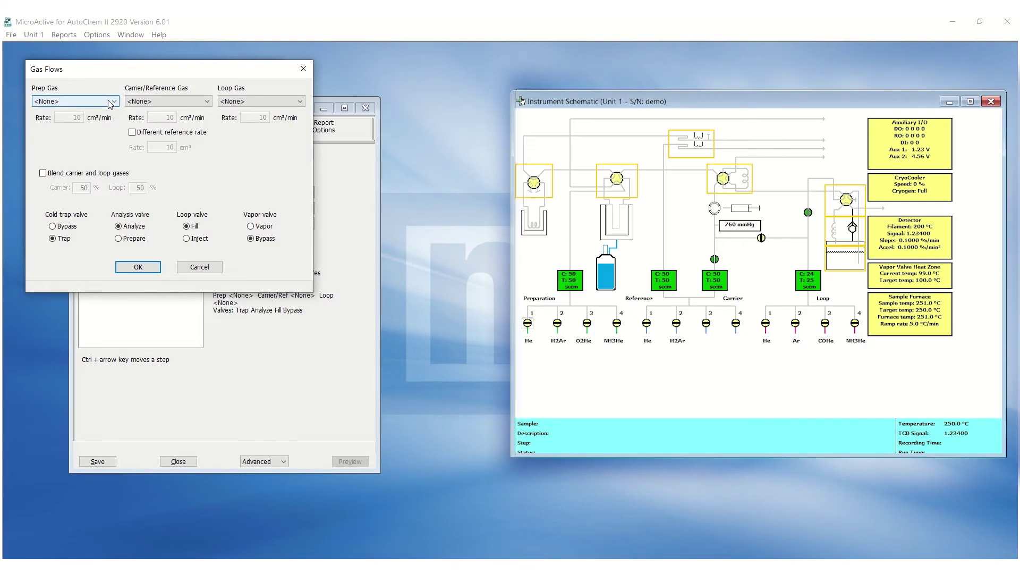
pyautogui.click(109, 102)
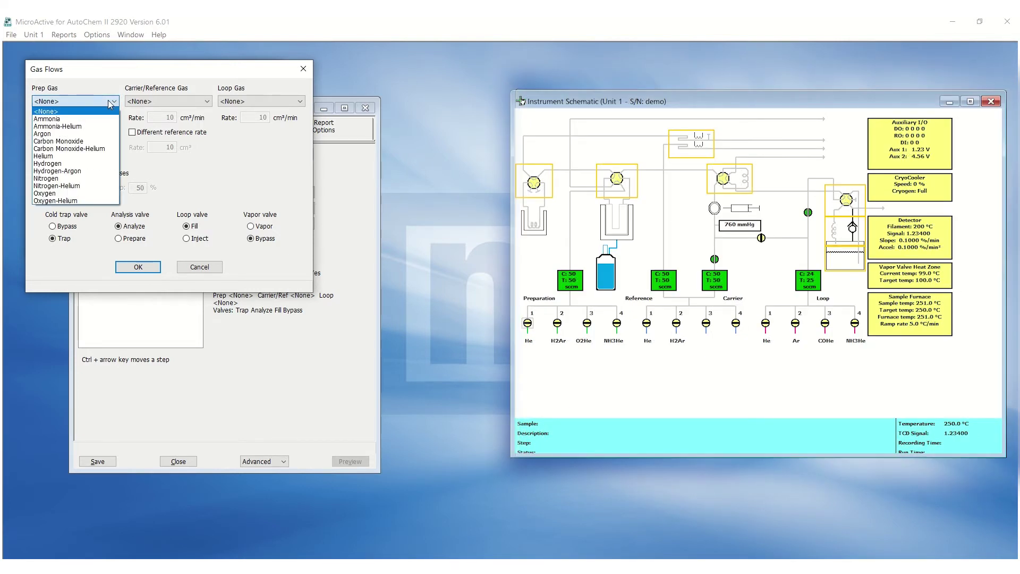
pyautogui.click(90, 160)
pyautogui.doubleClick(73, 118)
pyautogui.write('50')
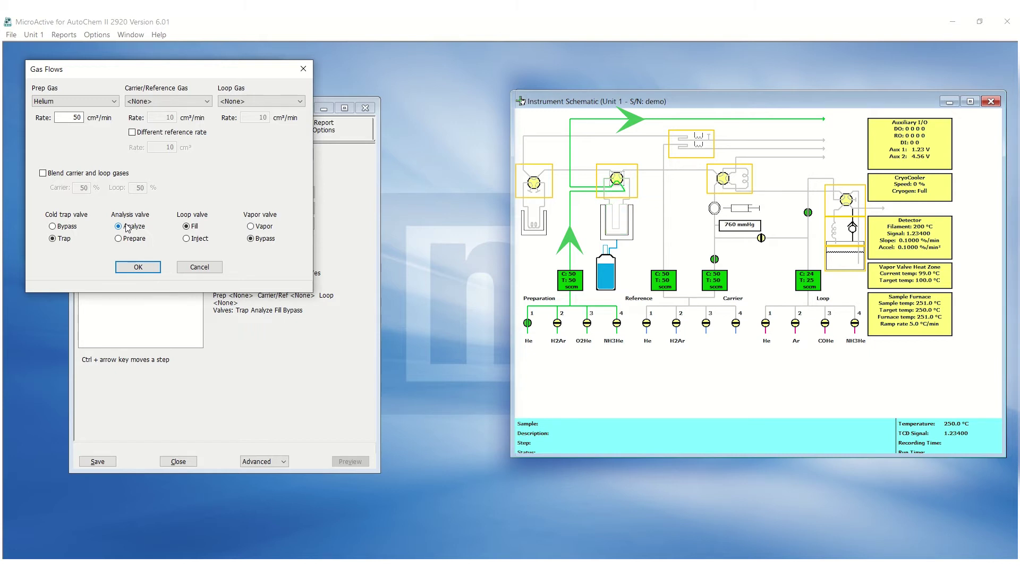
pyautogui.click(124, 238)
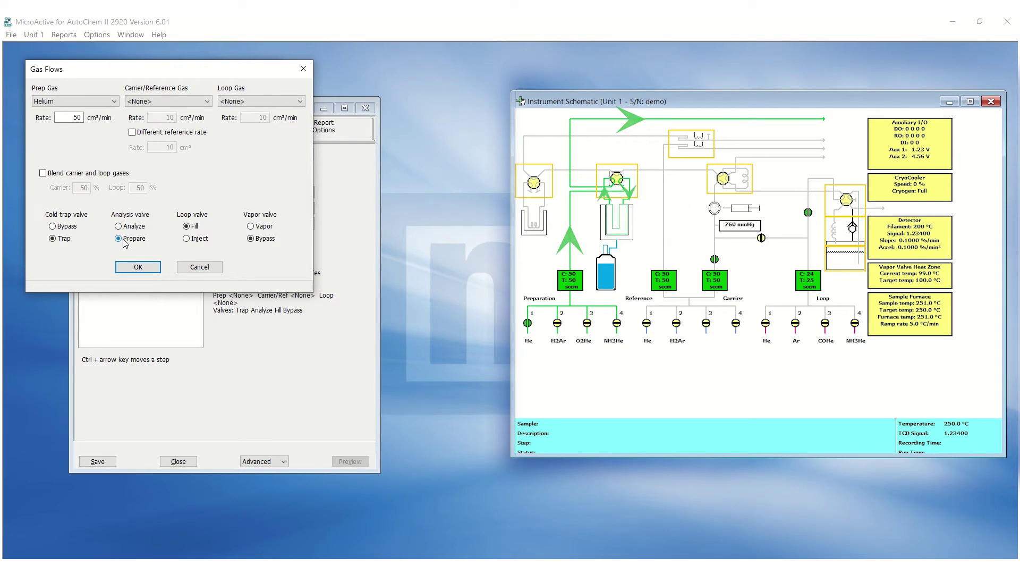
# Step: Use Helium as carrier/reference gas at 50 cm³/min and return the analysis valve to Analyze
pyautogui.click(155, 107)
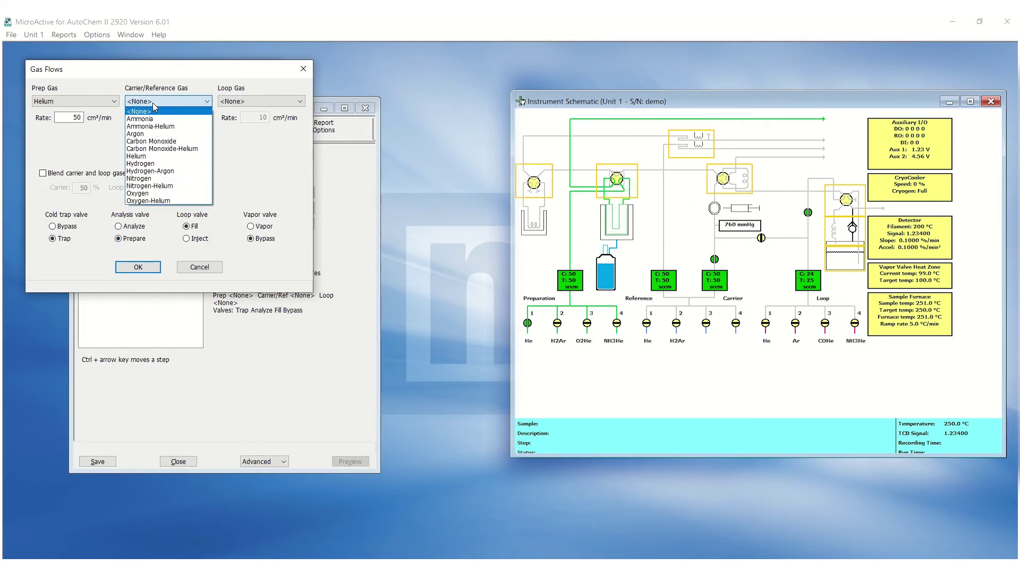
pyautogui.click(137, 156)
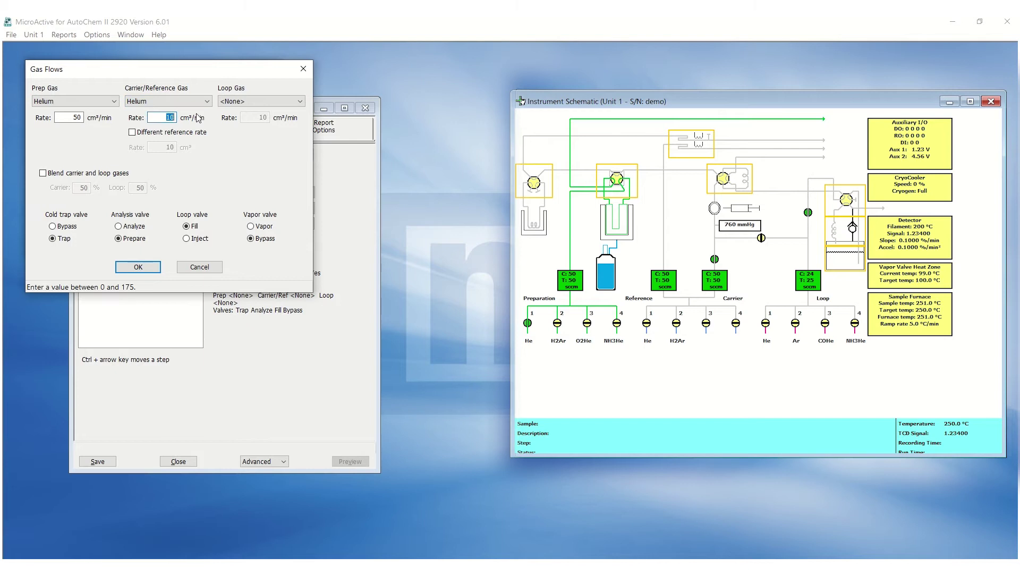
pyautogui.write('50')
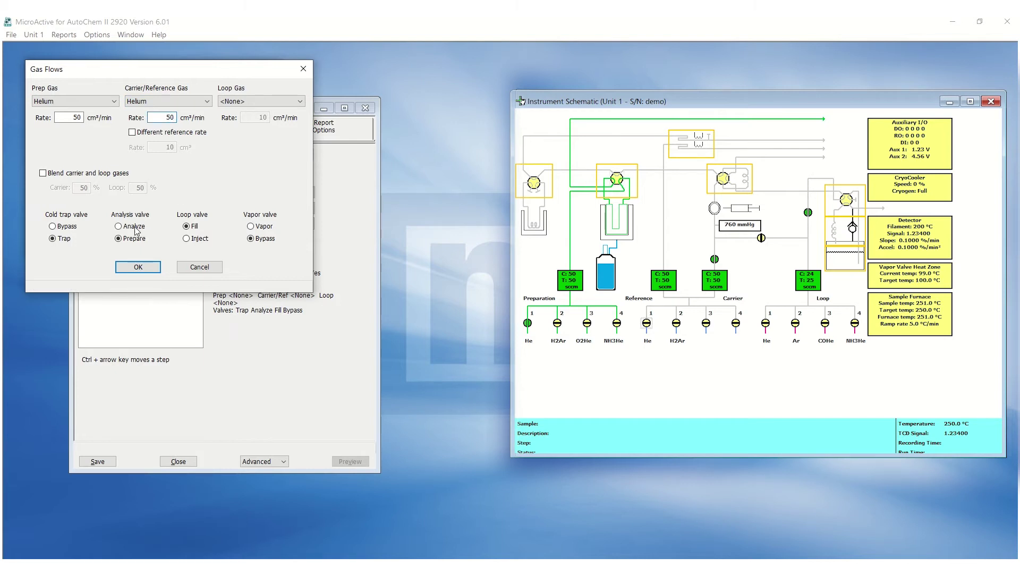
pyautogui.click(135, 227)
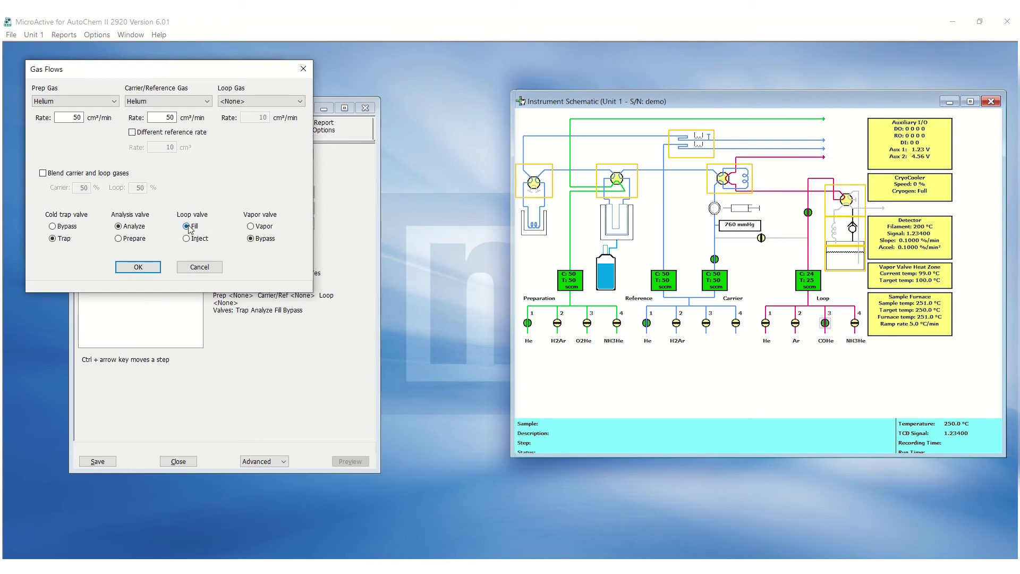
# Step: Set Helium loop gas at 25 cm³/min, leave the vapor valve on Bypass, and accept gas flows
pyautogui.click(296, 102)
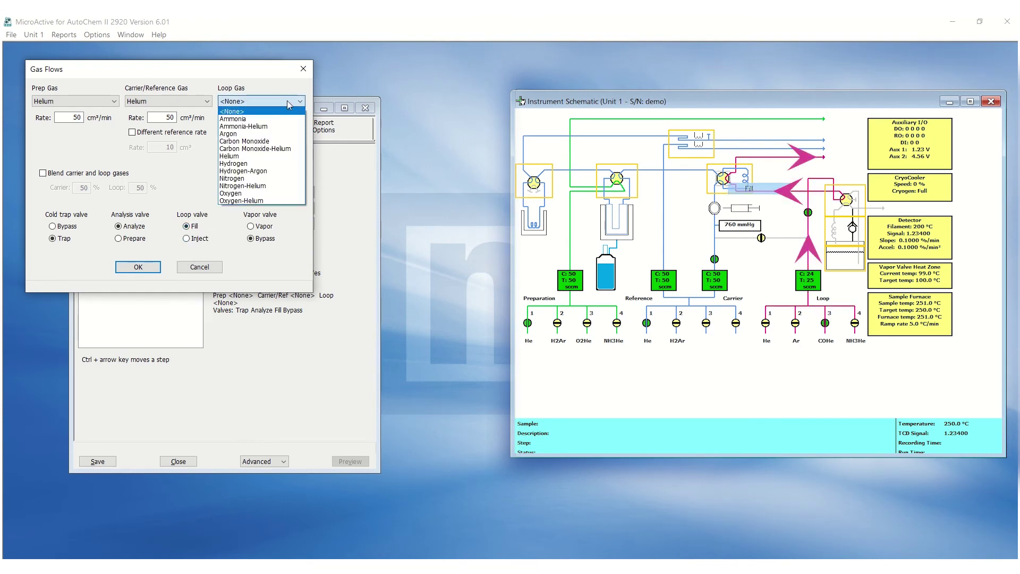
pyautogui.click(262, 149)
pyautogui.press('Tab')
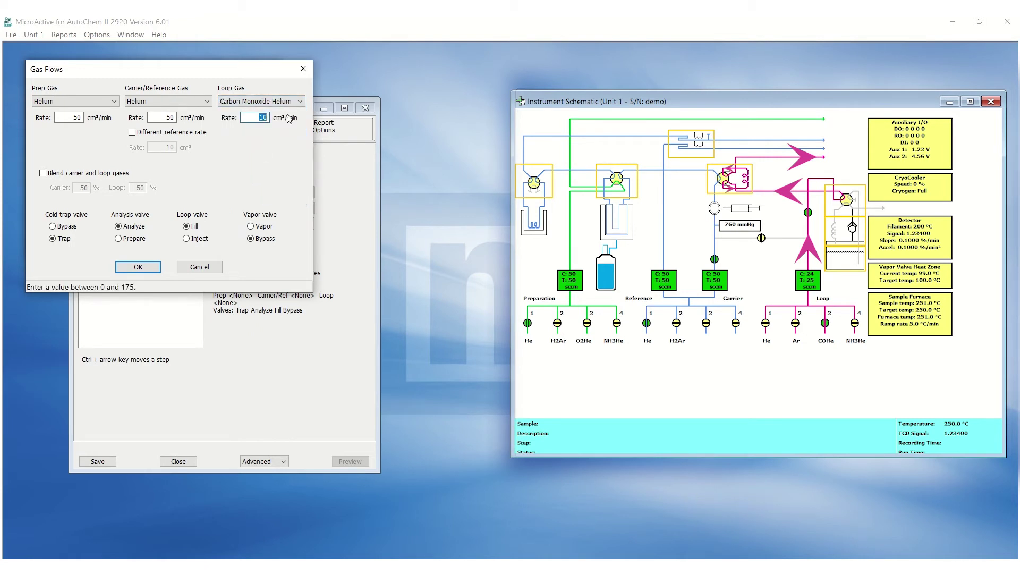
pyautogui.write('25')
pyautogui.click(269, 101)
pyautogui.click(269, 102)
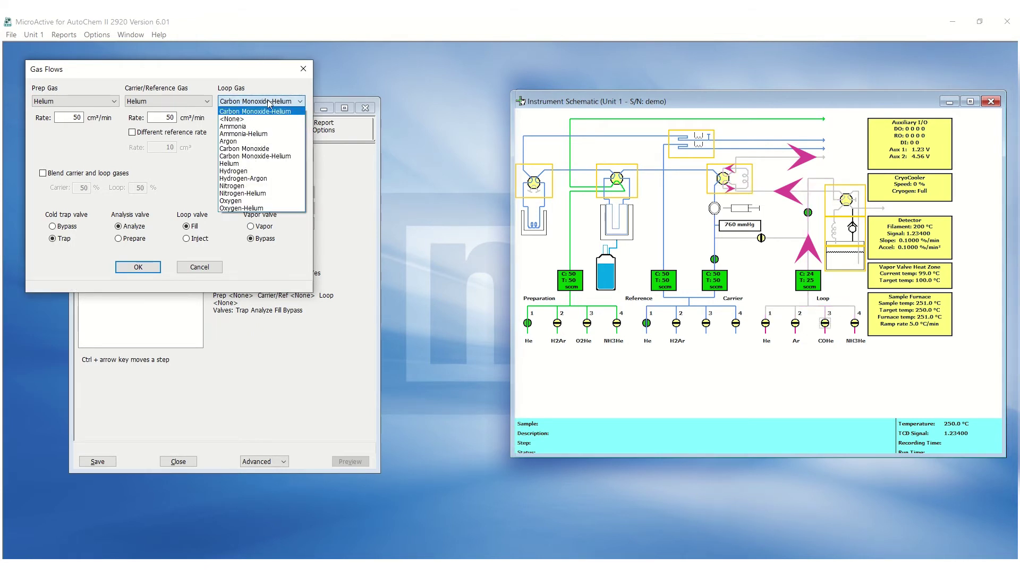
pyautogui.click(263, 165)
pyautogui.moveTo(845, 198)
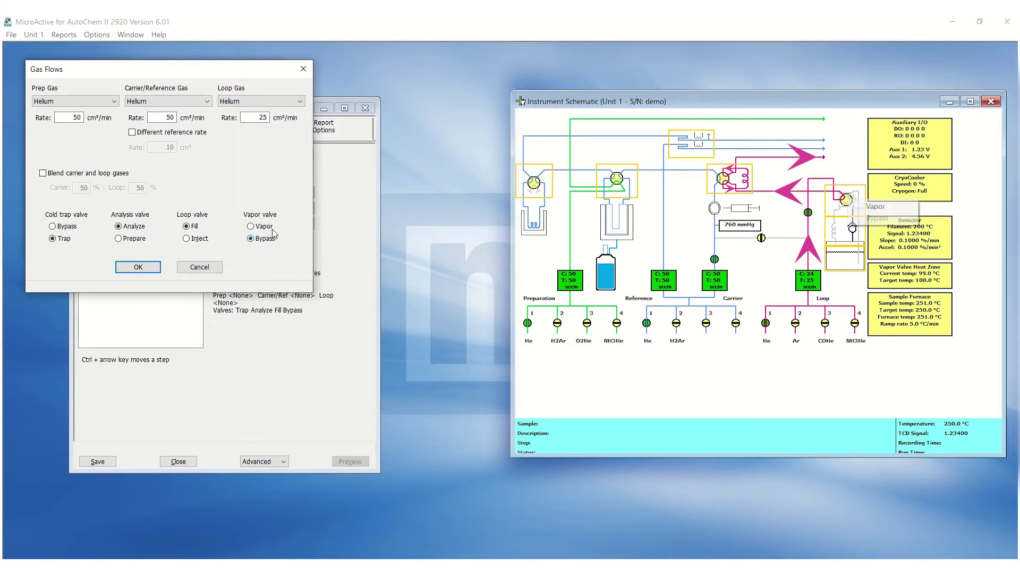
pyautogui.click(253, 230)
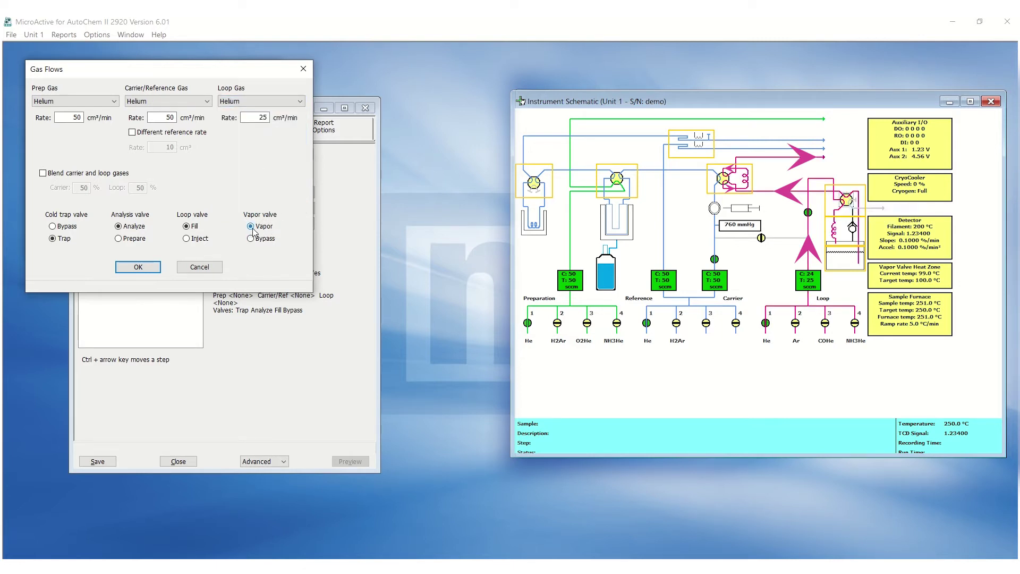
pyautogui.click(253, 241)
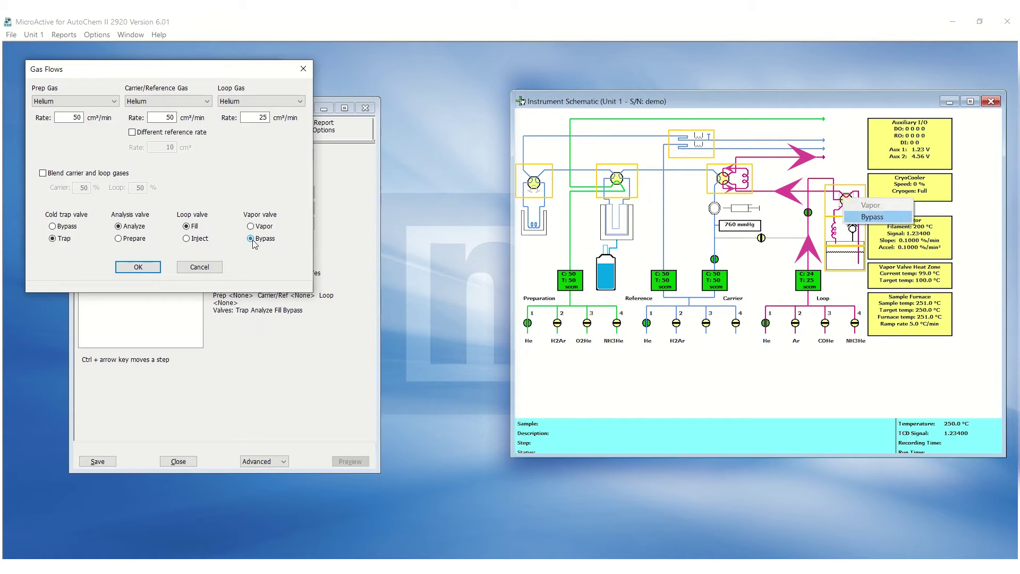
pyautogui.click(142, 268)
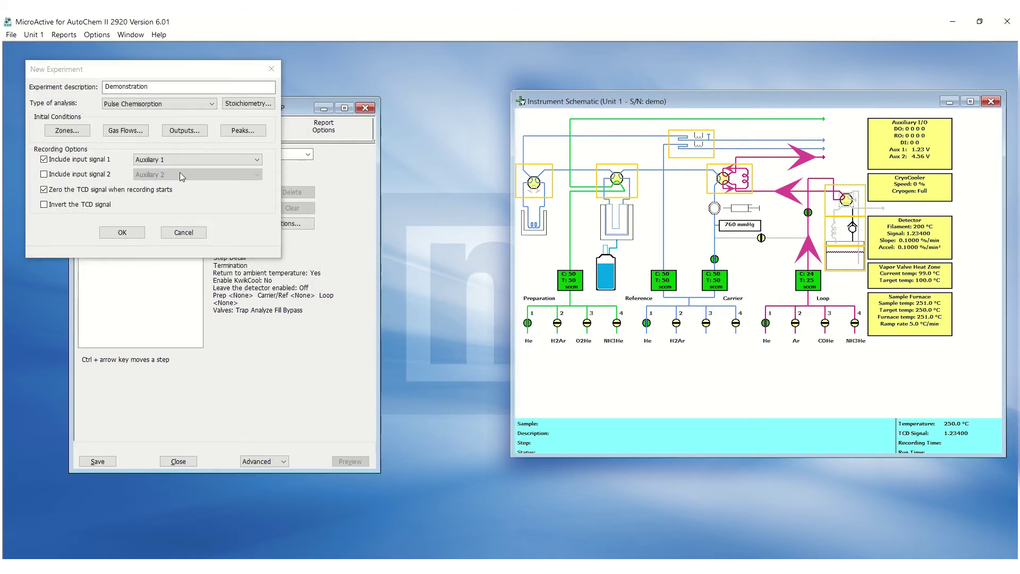
# Step: Turn off outputs DO2–DO4 and RC1–RC4, keeping only DO1 enabled
pyautogui.click(196, 132)
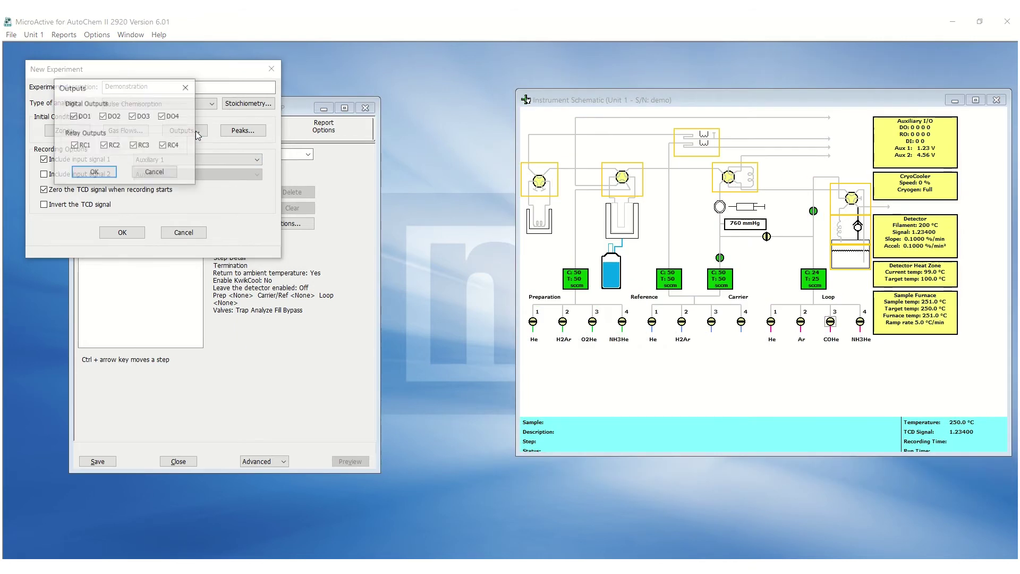
pyautogui.click(112, 118)
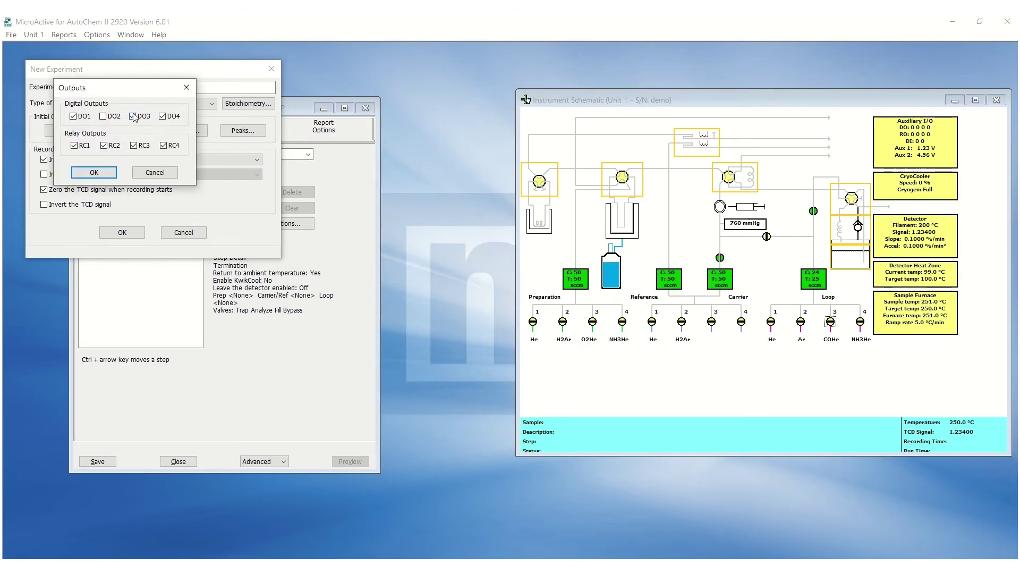
pyautogui.click(135, 119)
pyautogui.click(163, 146)
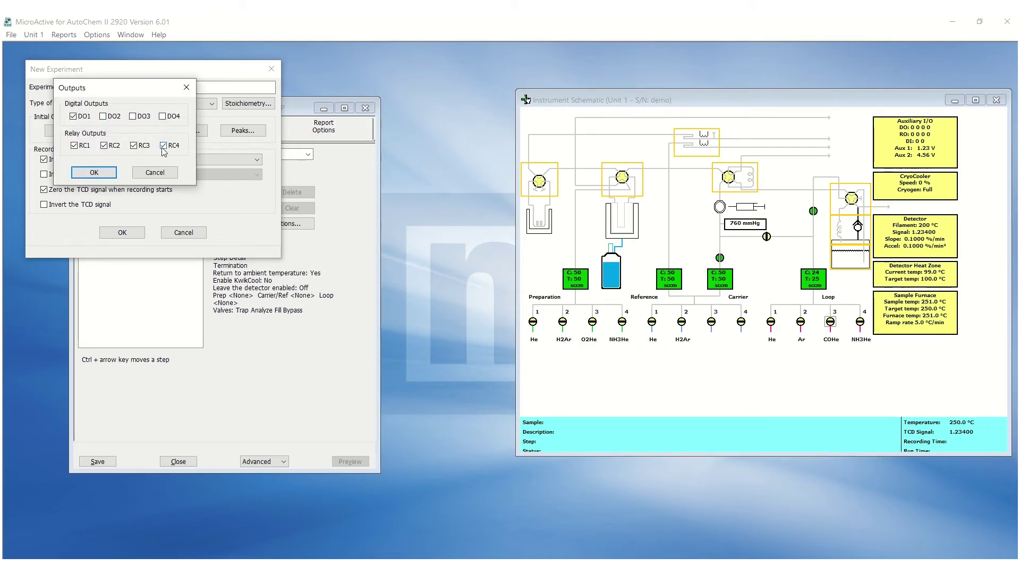
pyautogui.click(134, 146)
pyautogui.click(74, 146)
pyautogui.click(97, 172)
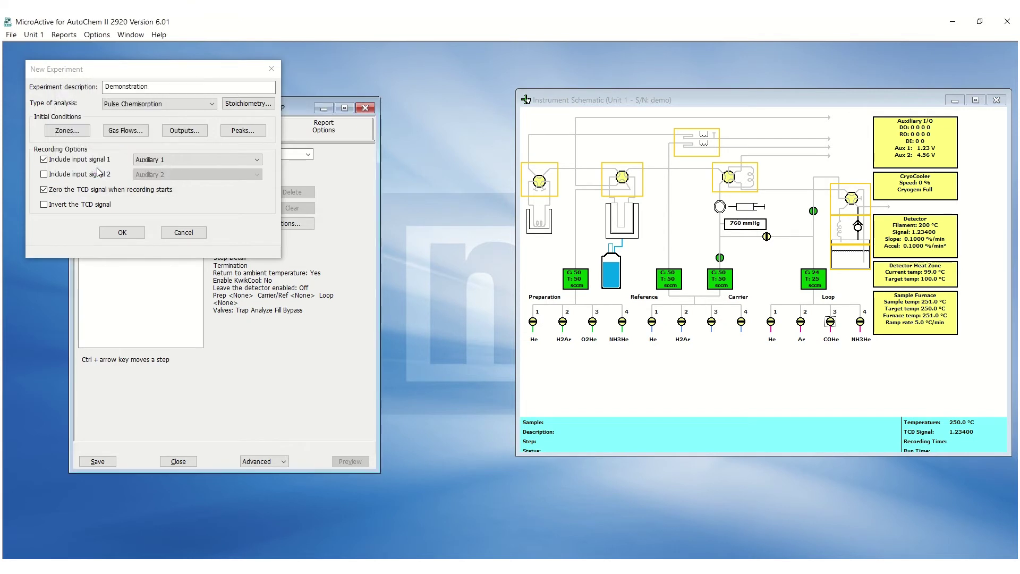
pyautogui.click(226, 133)
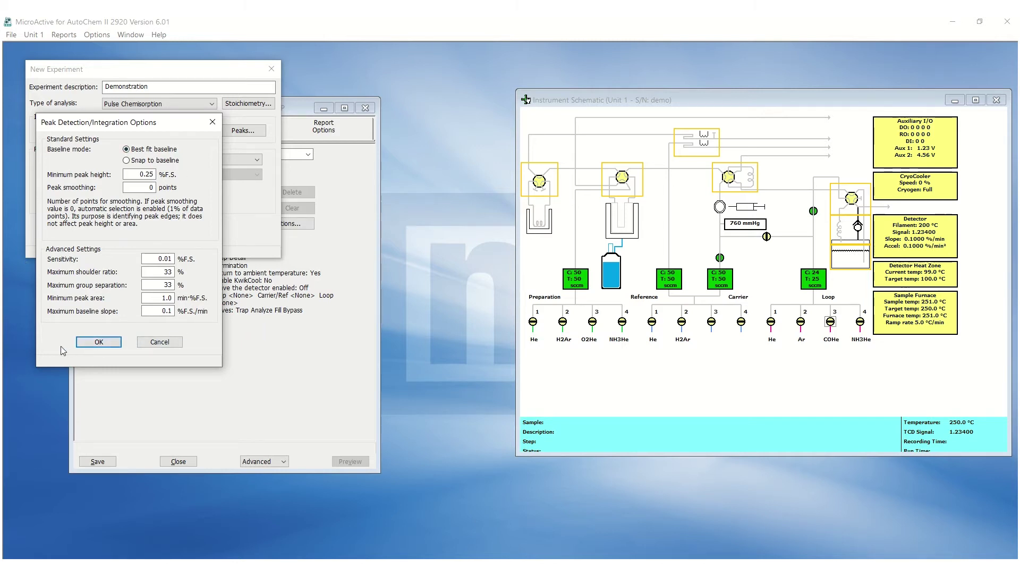
pyautogui.click(91, 343)
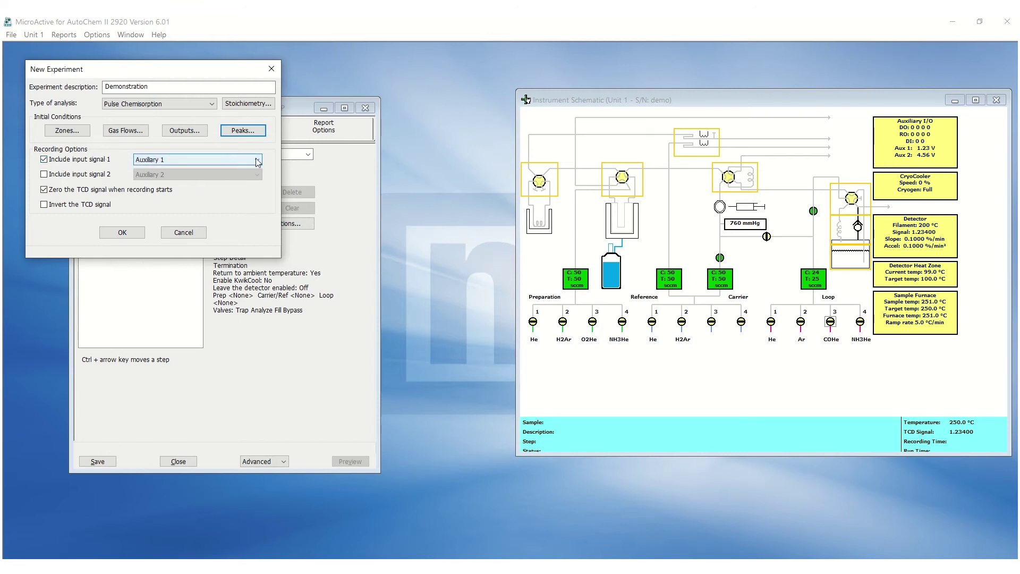
# Step: Record Reflux Zone as input signal 1 and accept the new experiment step
pyautogui.click(257, 163)
pyautogui.scroll(-2, 216, 286)
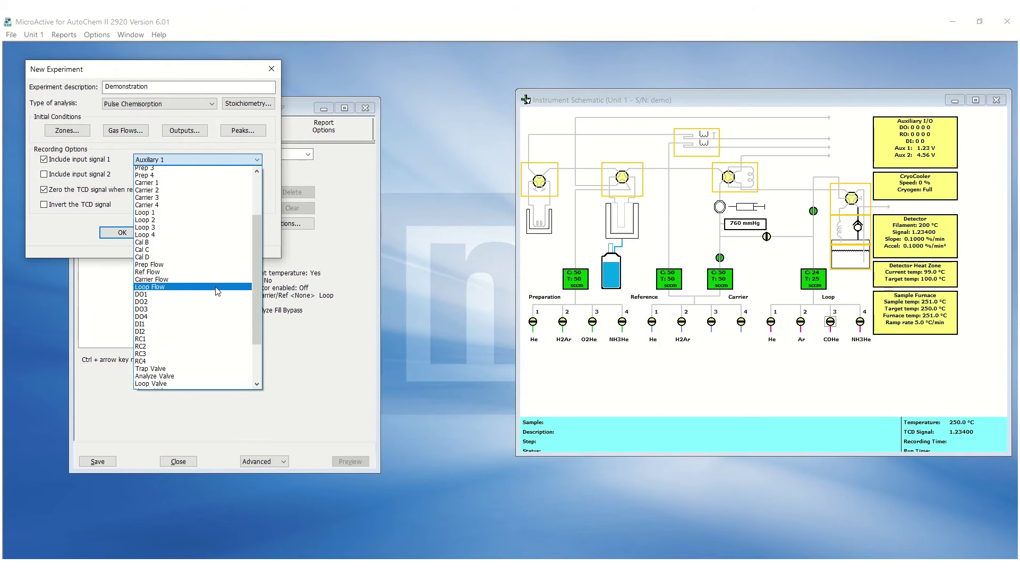
pyautogui.scroll(-4, 213, 303)
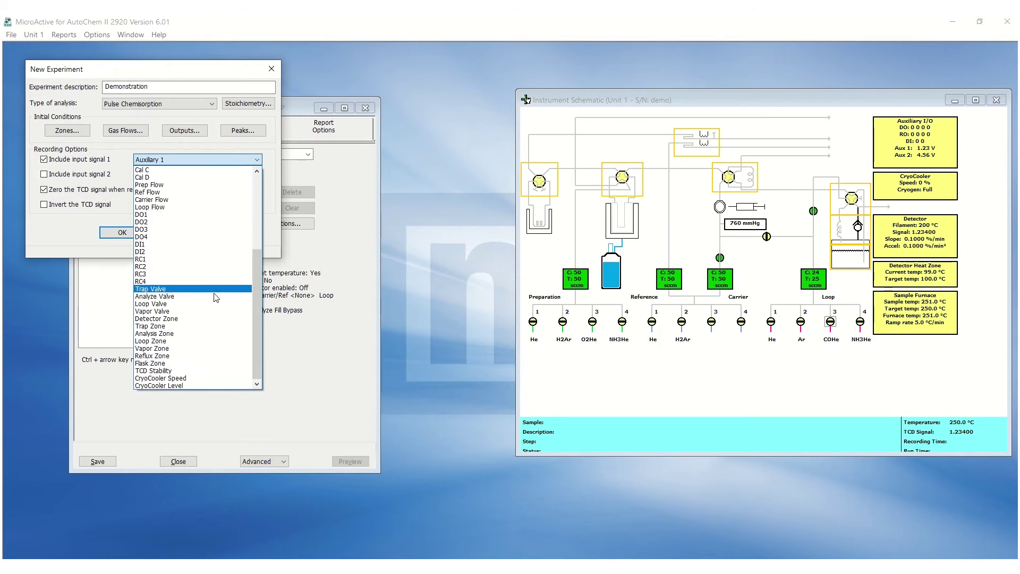
pyautogui.click(186, 356)
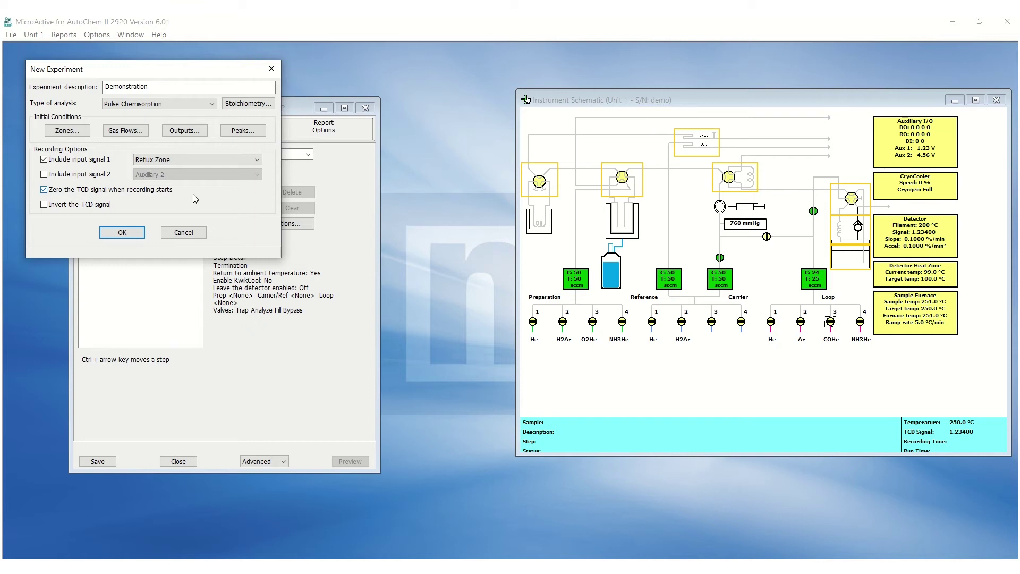
pyautogui.click(124, 233)
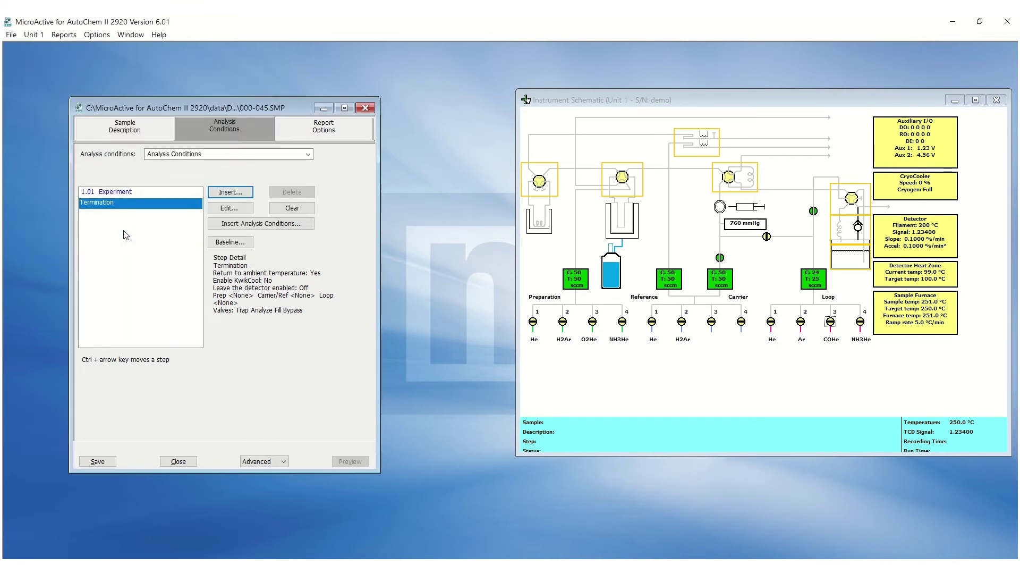
# Step: Preview the Change Gas Flows, Temperature Zones and Valves steps without adding them
pyautogui.click(232, 196)
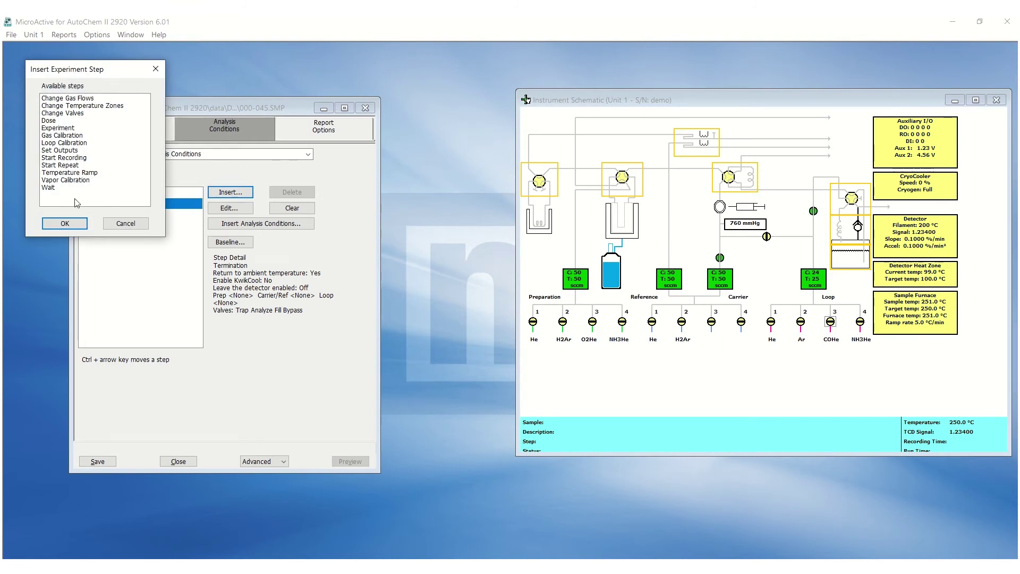
pyautogui.click(70, 98)
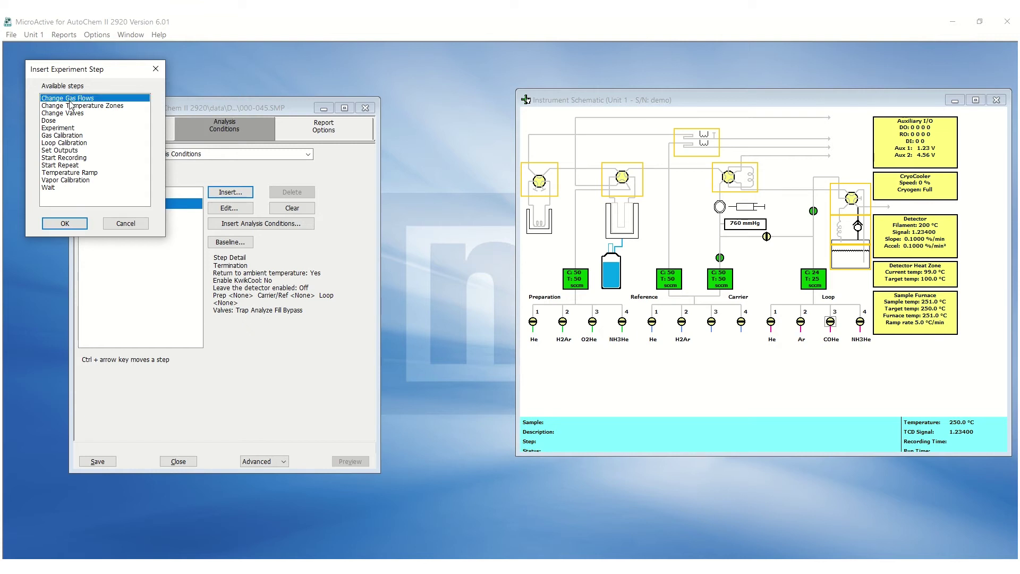
pyautogui.doubleClick(70, 99)
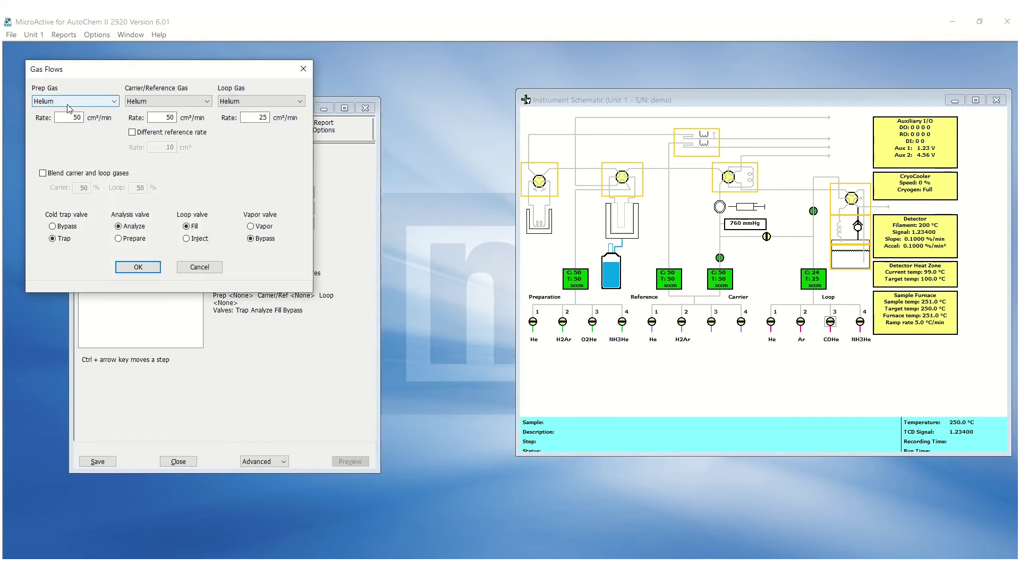
pyautogui.click(192, 268)
pyautogui.click(230, 192)
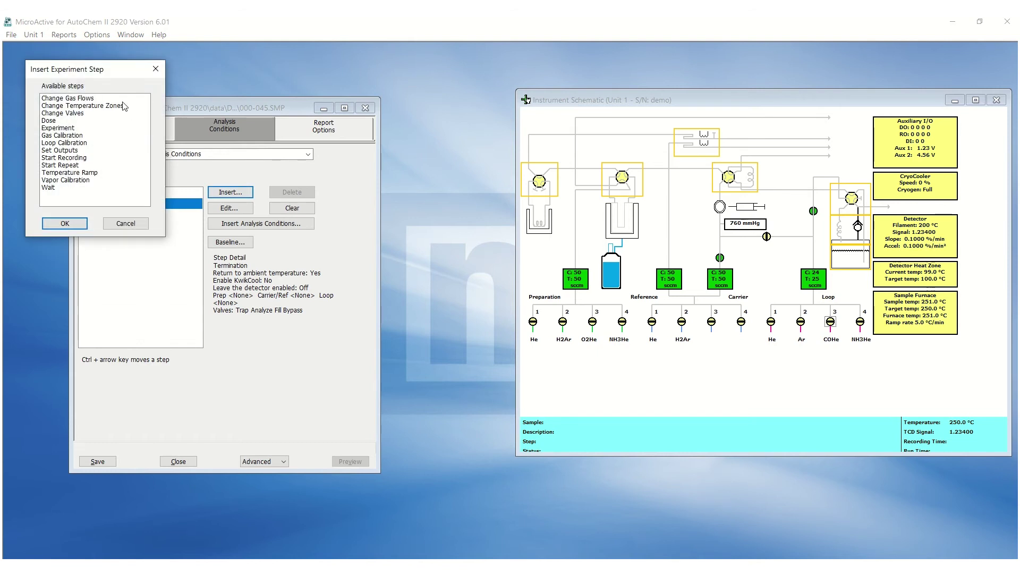
pyautogui.doubleClick(122, 105)
pyautogui.click(176, 257)
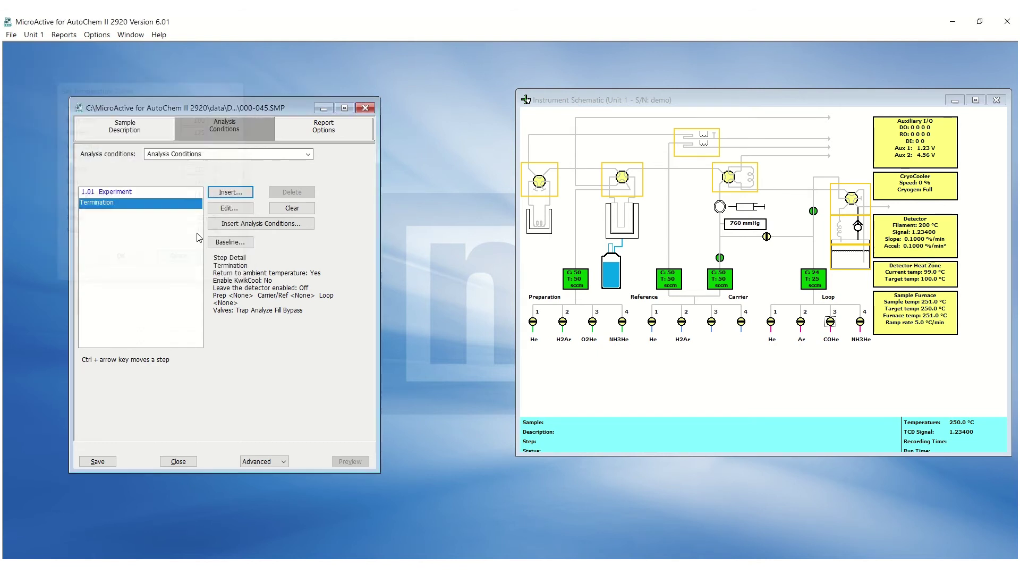
pyautogui.click(223, 198)
pyautogui.doubleClick(79, 113)
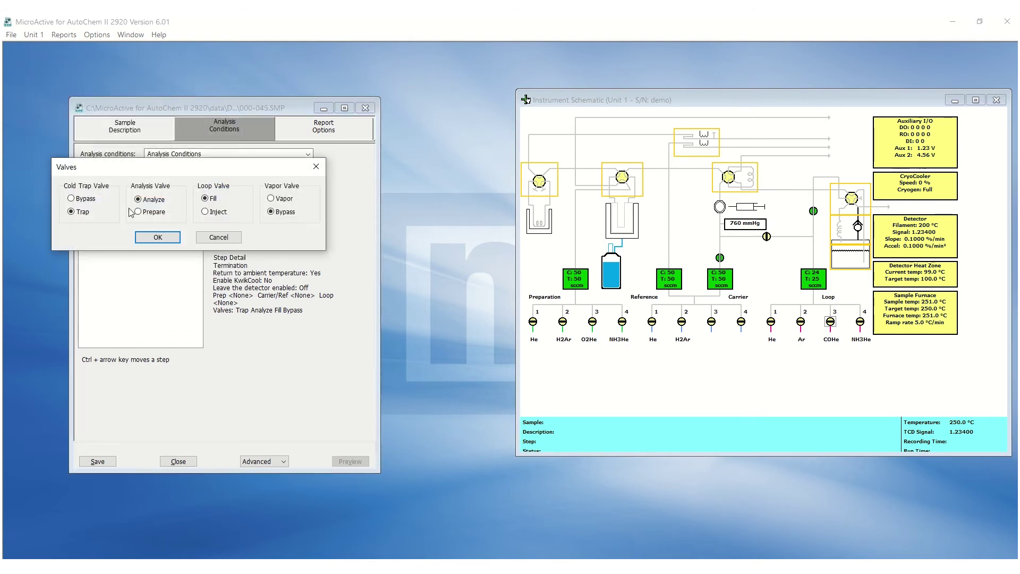
pyautogui.click(217, 236)
# Step: Add a Set Outputs step with digital output DO1 on
pyautogui.click(231, 191)
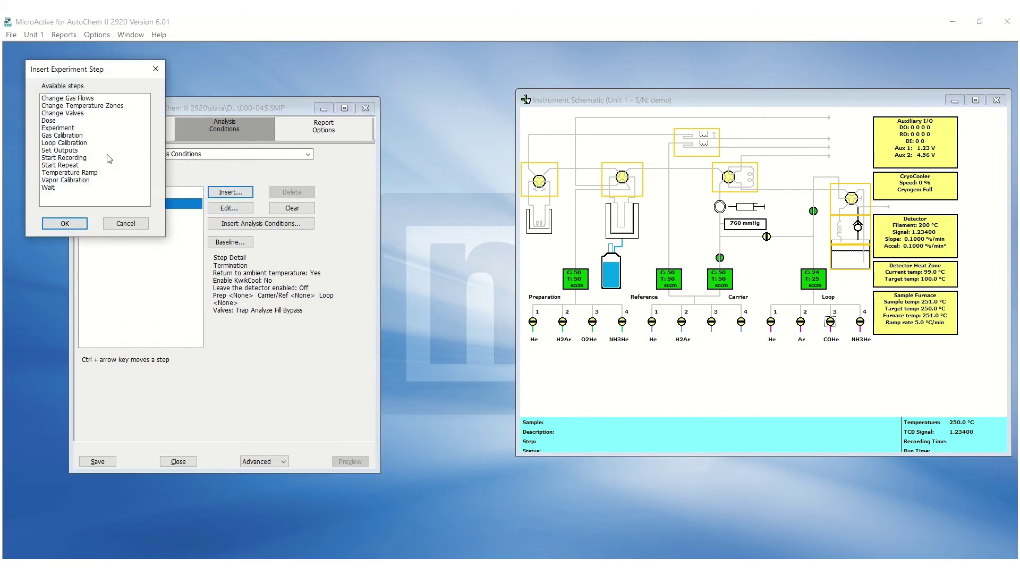
pyautogui.doubleClick(60, 150)
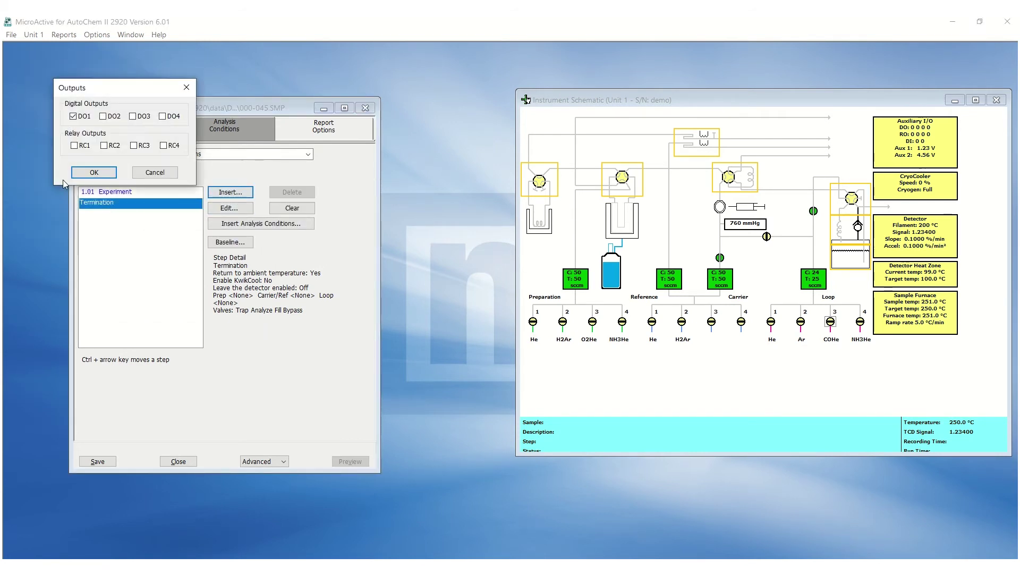
pyautogui.click(93, 173)
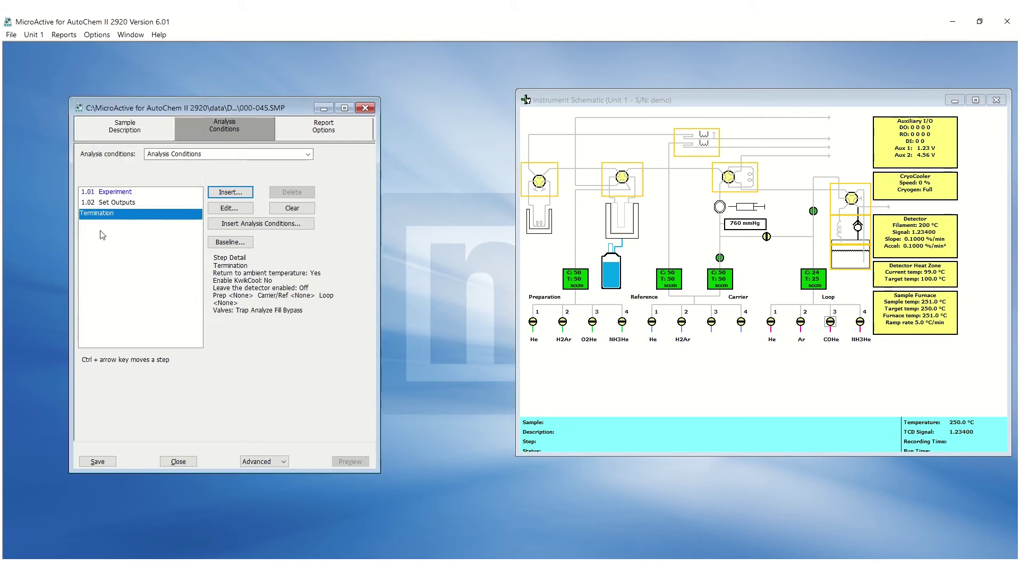
pyautogui.click(248, 193)
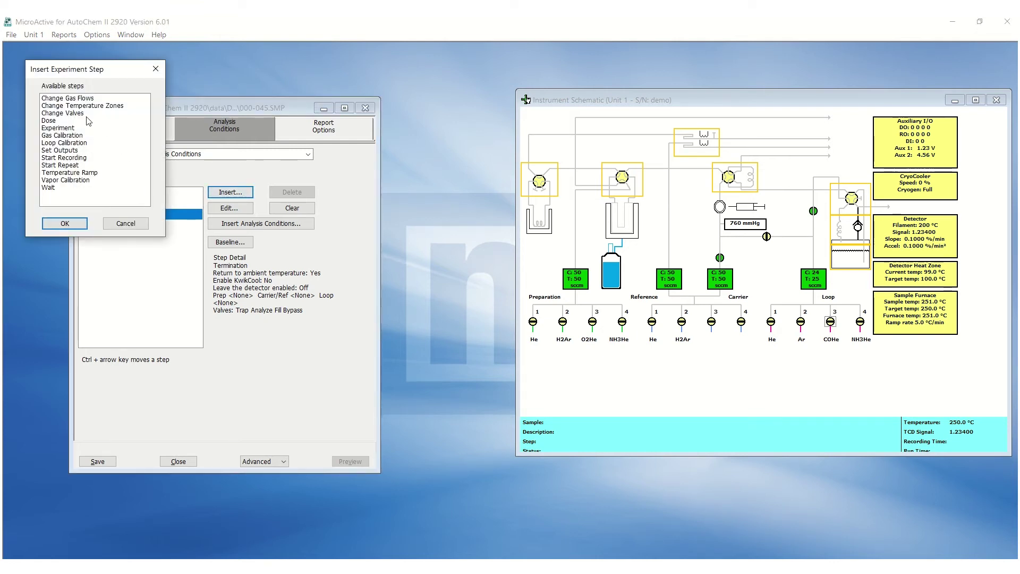
# Step: Add Dose step 1.03 injecting loop gas, waiting for baseline change or 2.00 minutes
pyautogui.click(65, 121)
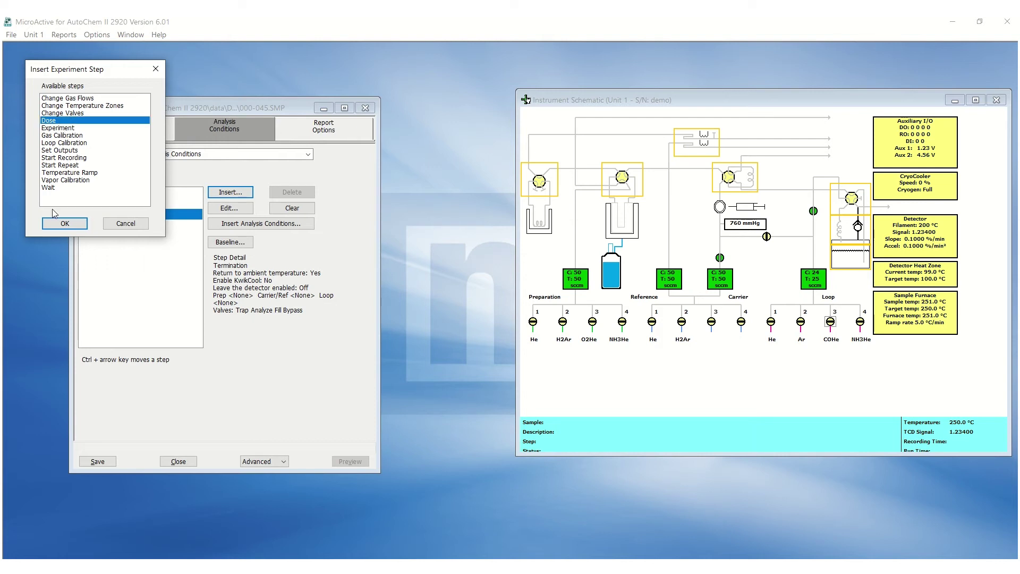
pyautogui.click(62, 223)
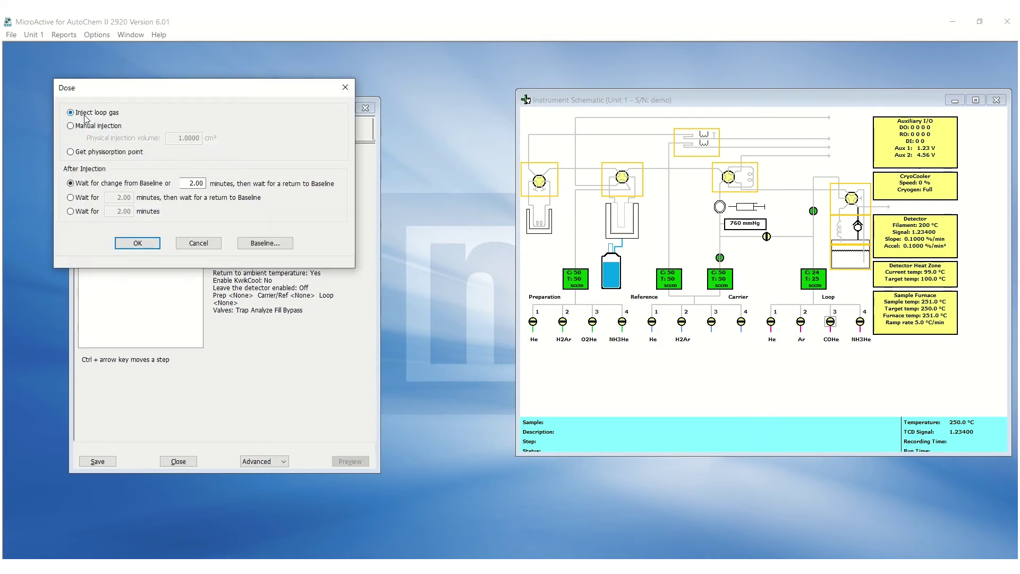
pyautogui.click(85, 130)
pyautogui.click(82, 156)
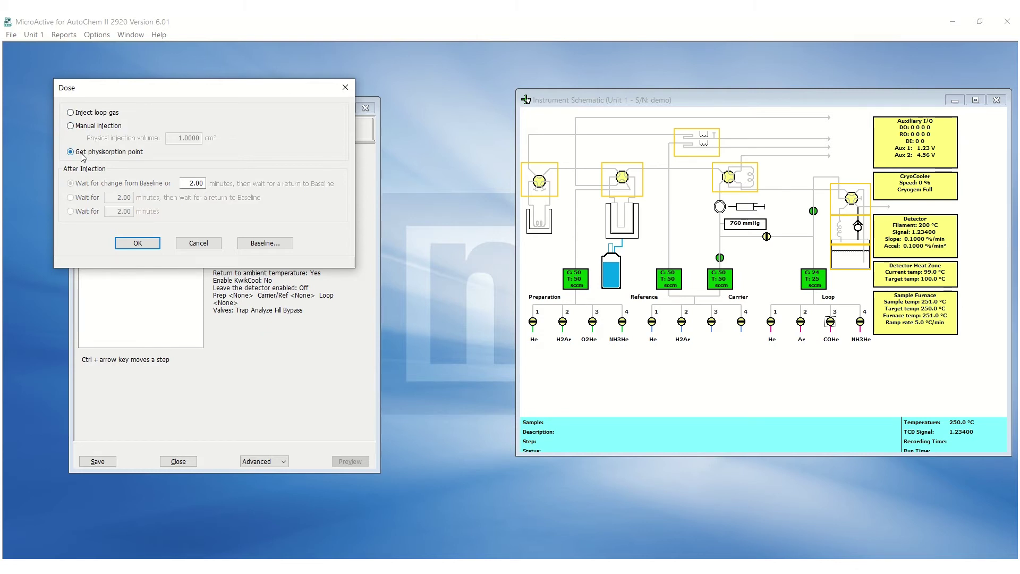
pyautogui.click(84, 114)
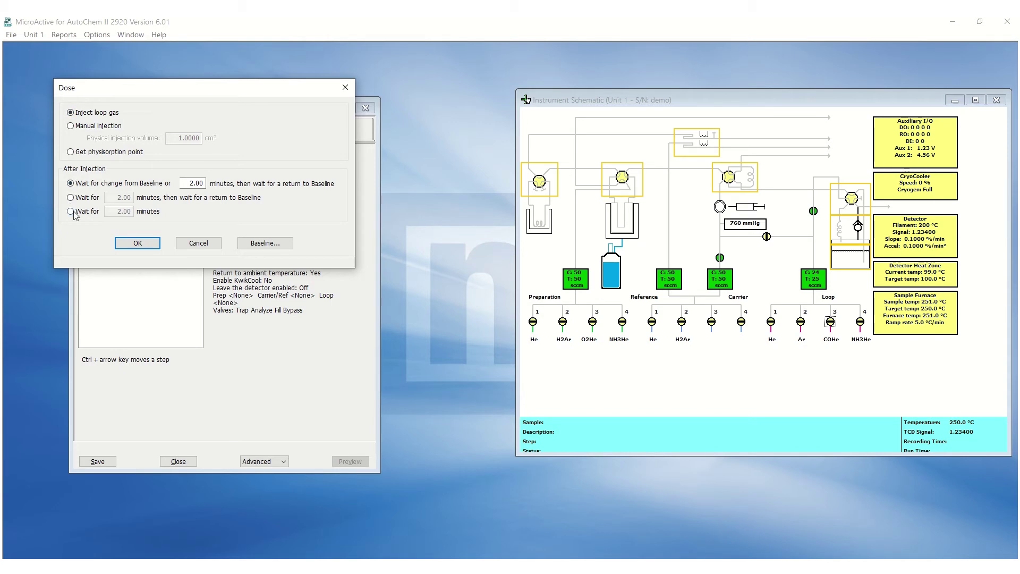
pyautogui.click(138, 243)
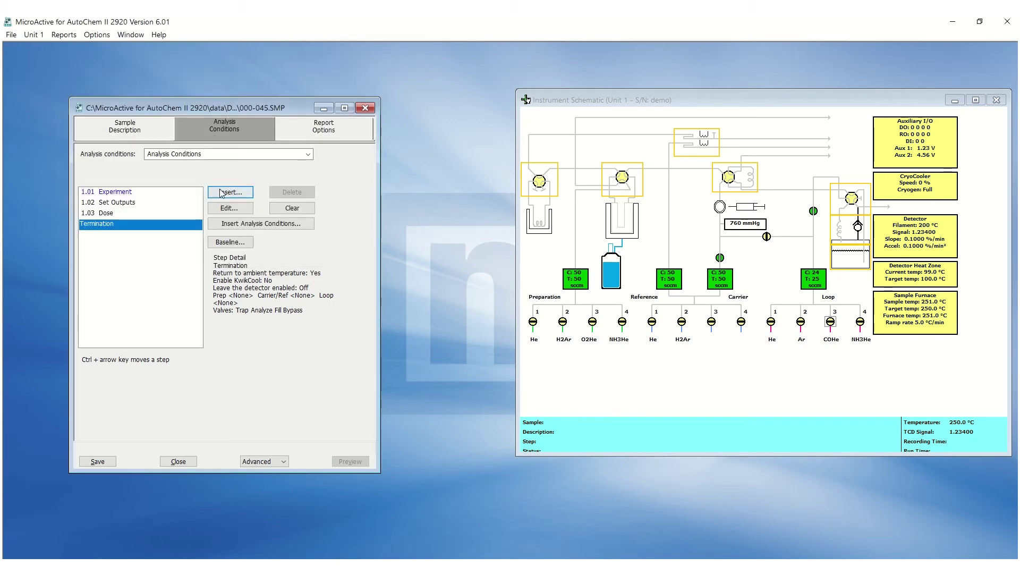
pyautogui.click(221, 193)
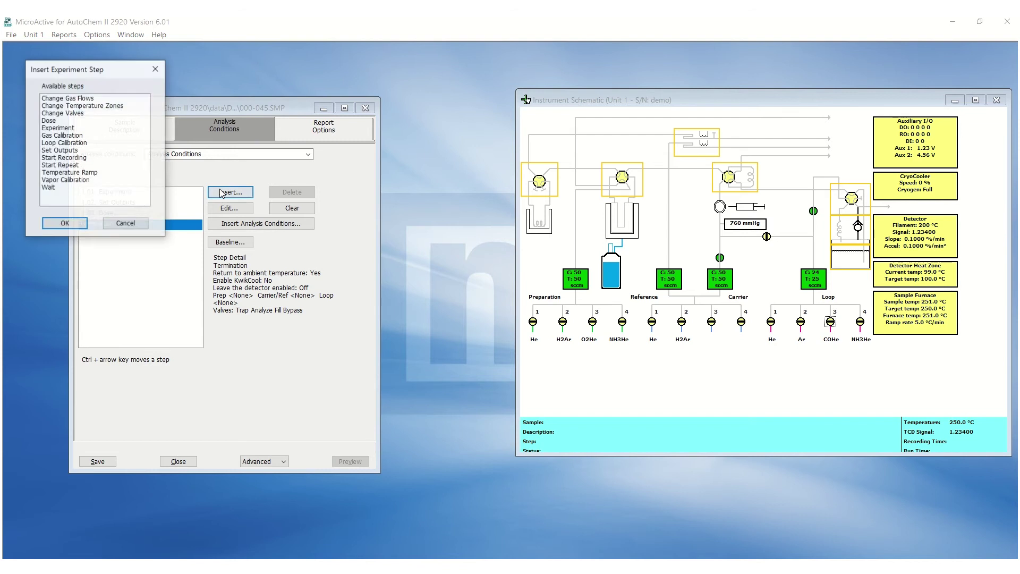
# Step: Add a second Experiment step 2.01 with the default experiment settings
pyautogui.doubleClick(77, 128)
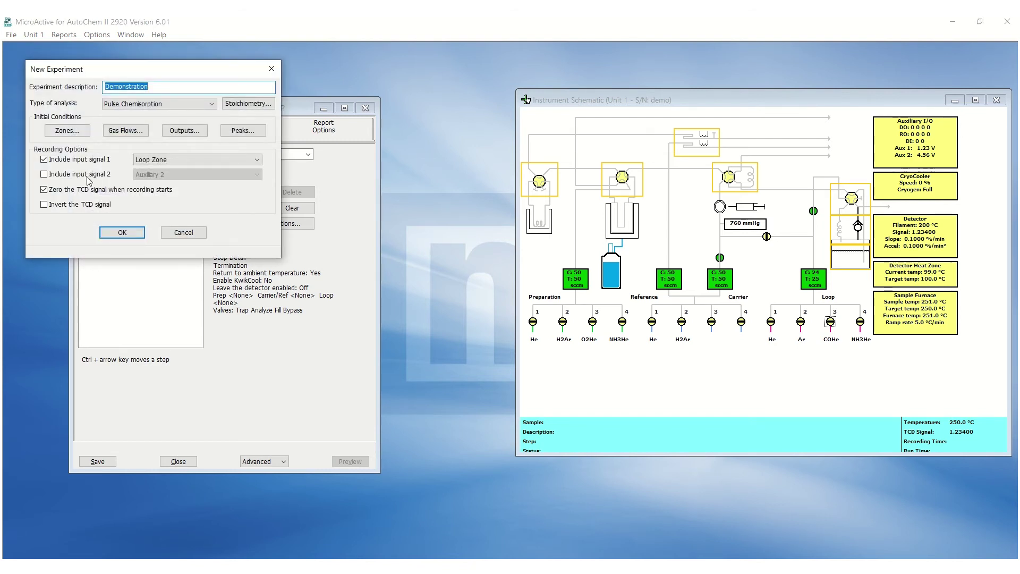
pyautogui.click(121, 232)
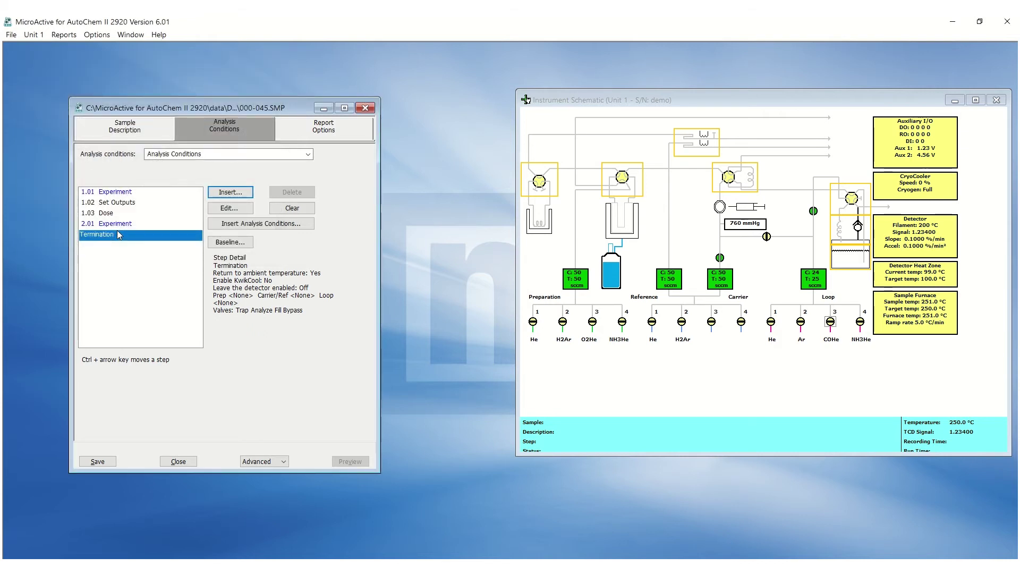
pyautogui.click(231, 192)
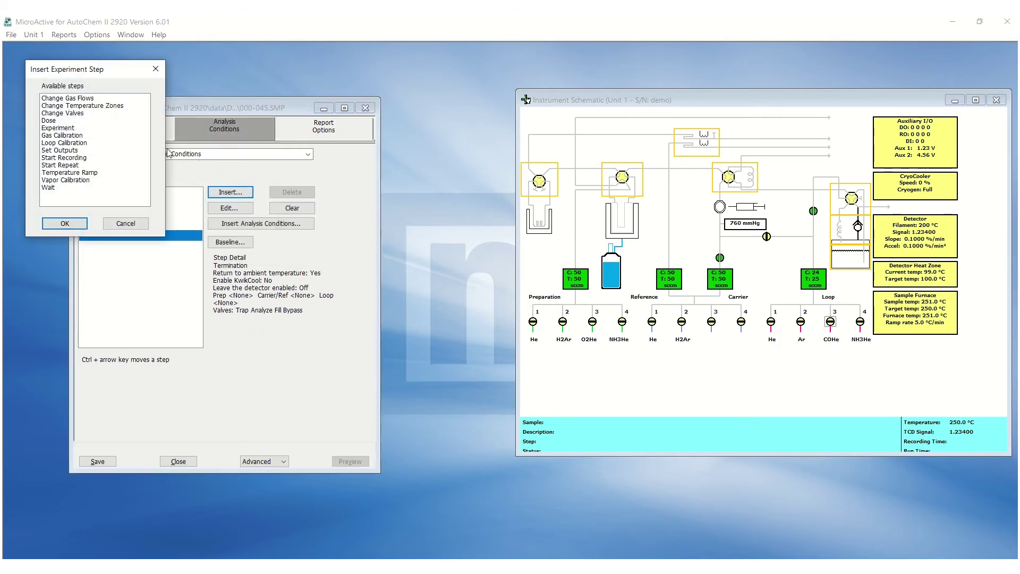
# Step: Browse Gas Calibration and Loop Calibration steps, settling on Start Recording
pyautogui.click(83, 136)
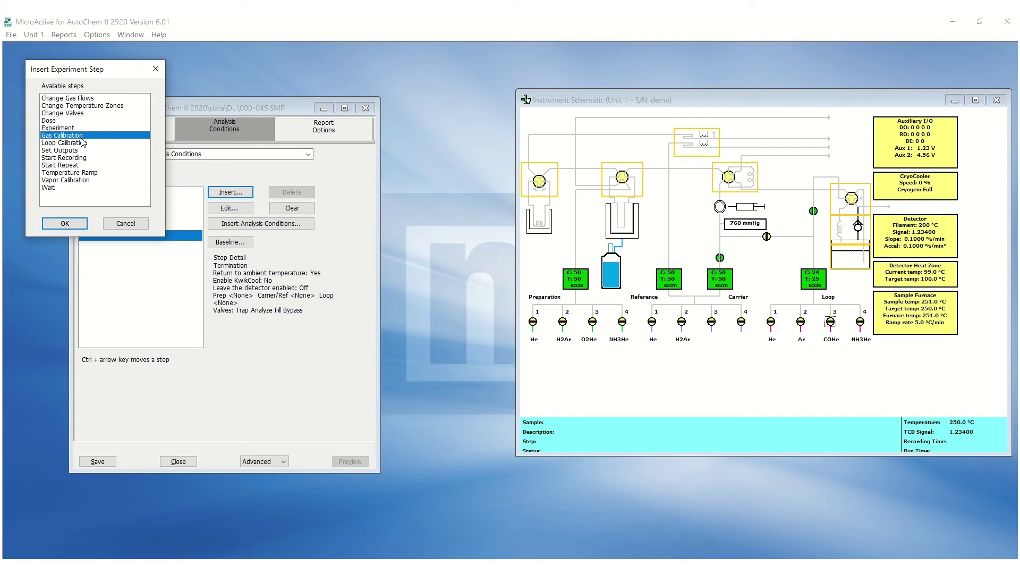
pyautogui.click(80, 148)
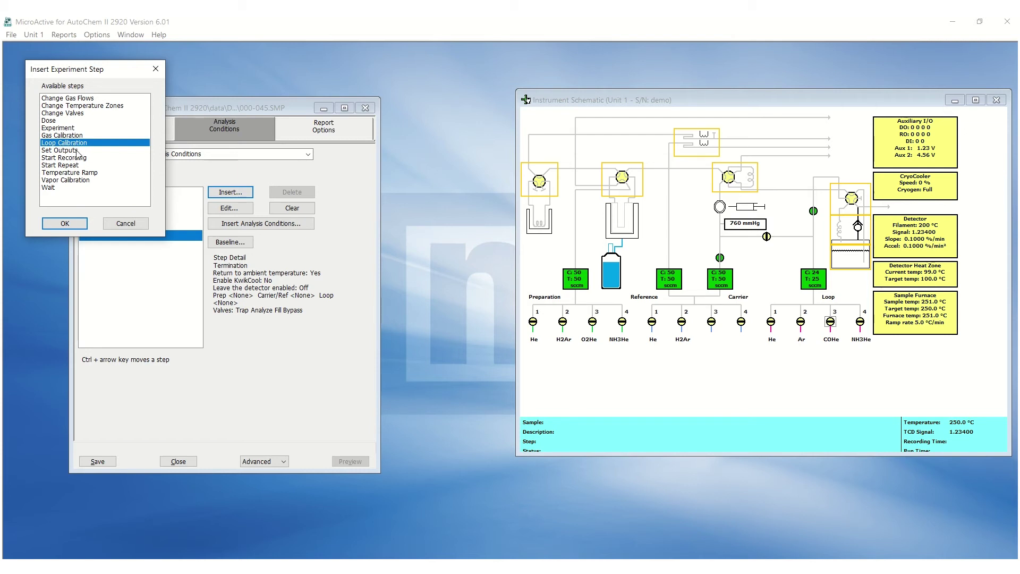
pyautogui.click(75, 159)
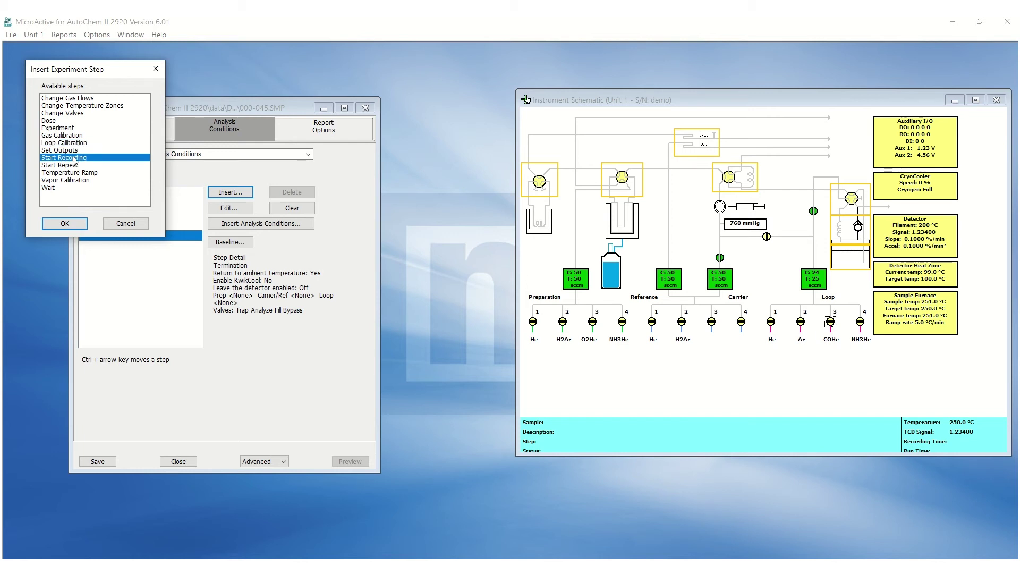
# Step: Add Start Recording at one measurement every .1 seconds, then select Termination
pyautogui.click(73, 225)
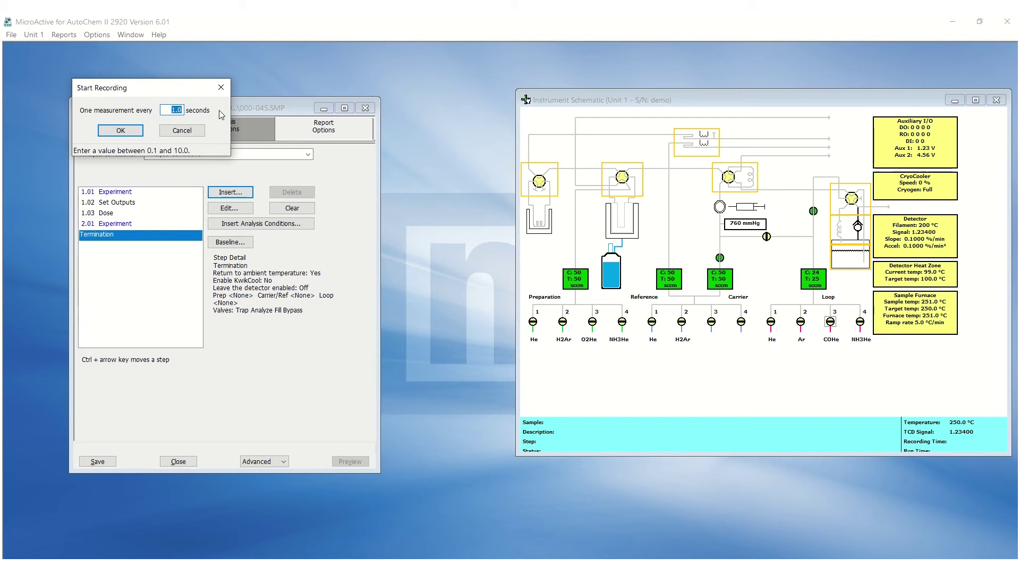
pyautogui.write('1')
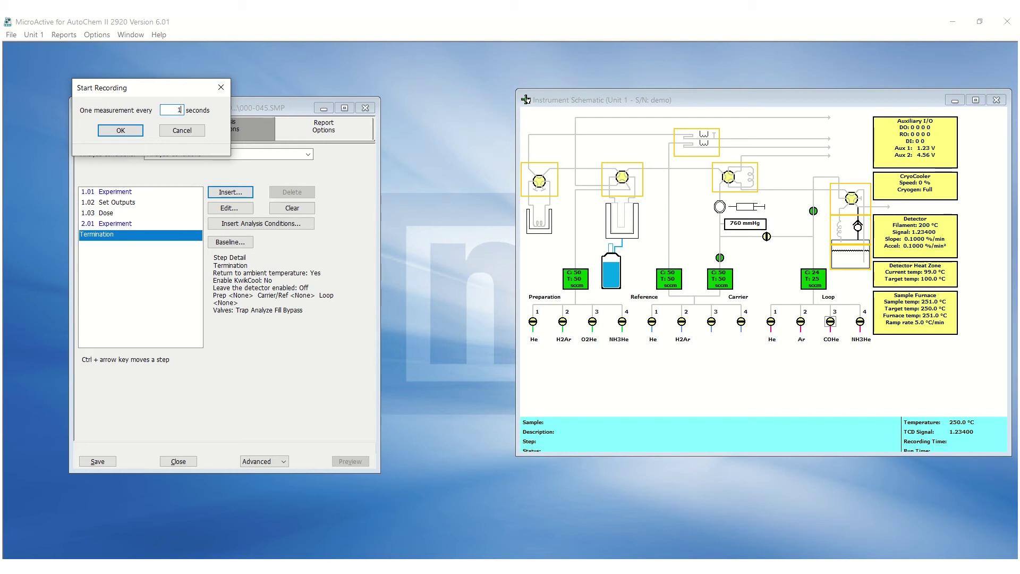
pyautogui.press('BackSpace')
pyautogui.write('.1')
pyautogui.click(115, 132)
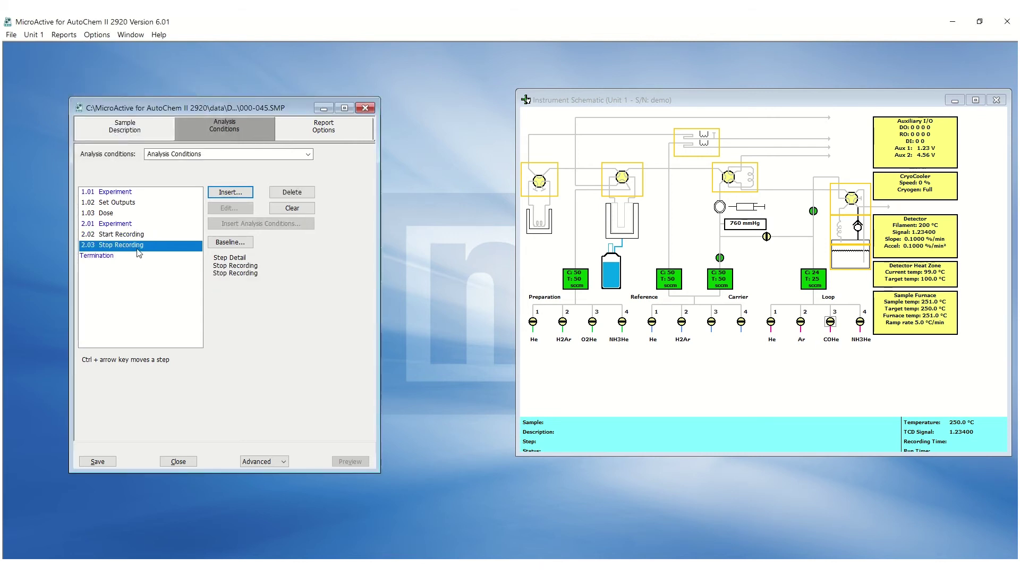
pyautogui.click(103, 256)
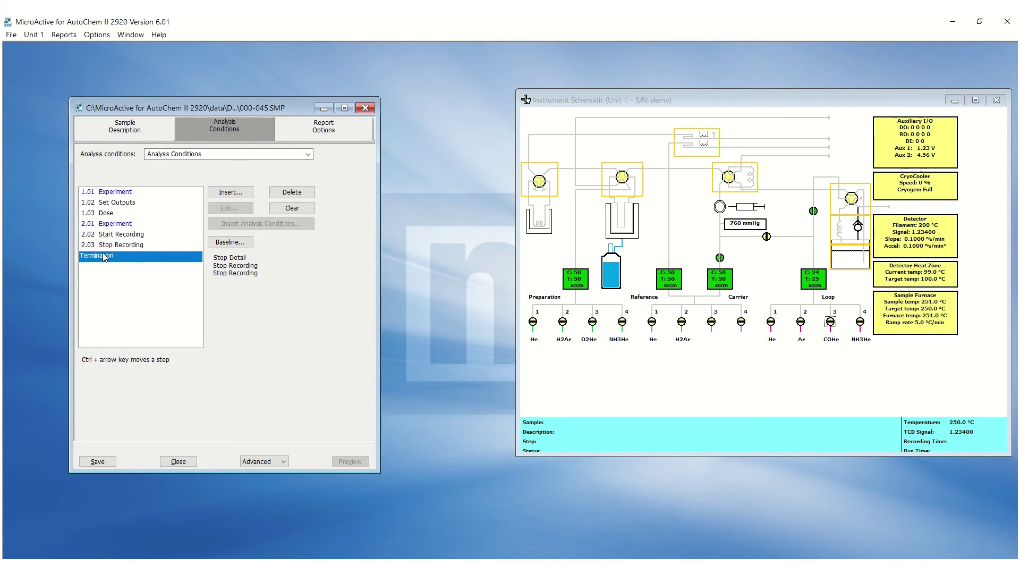
pyautogui.click(238, 193)
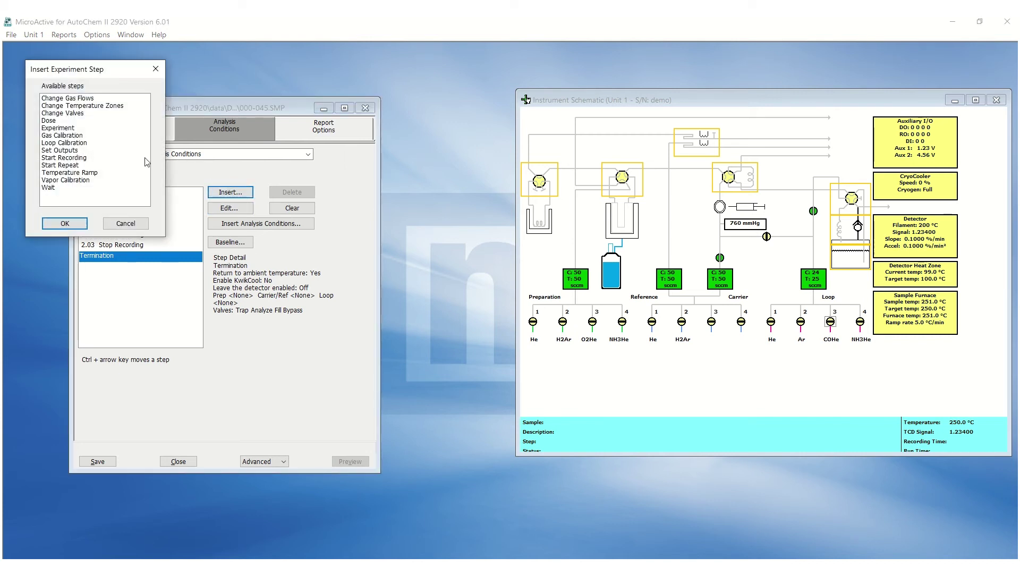
# Step: Add Start Repeat, repeating until peaks match the first peak or 20 times
pyautogui.click(74, 167)
pyautogui.doubleClick(74, 167)
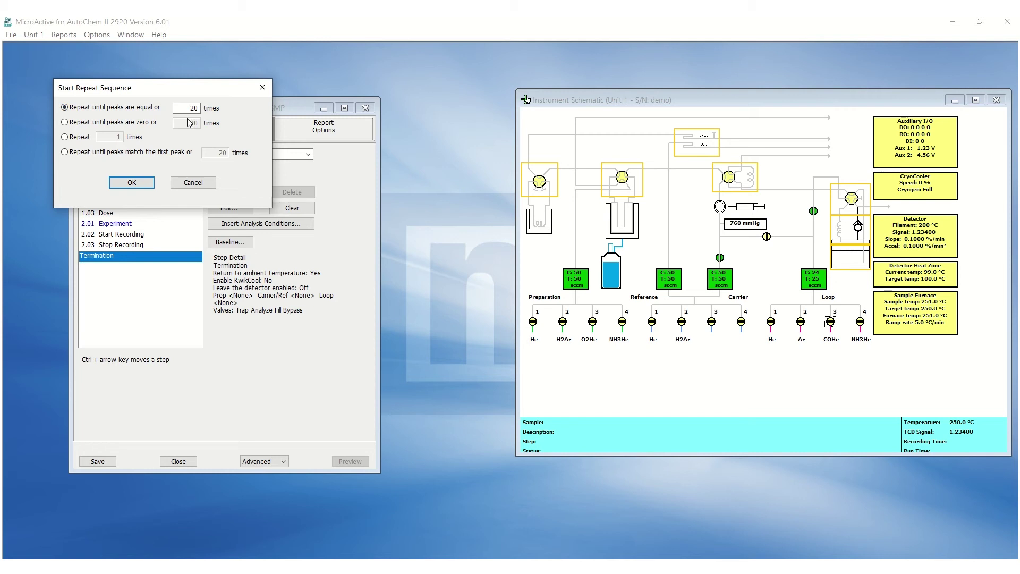
pyautogui.doubleClick(192, 109)
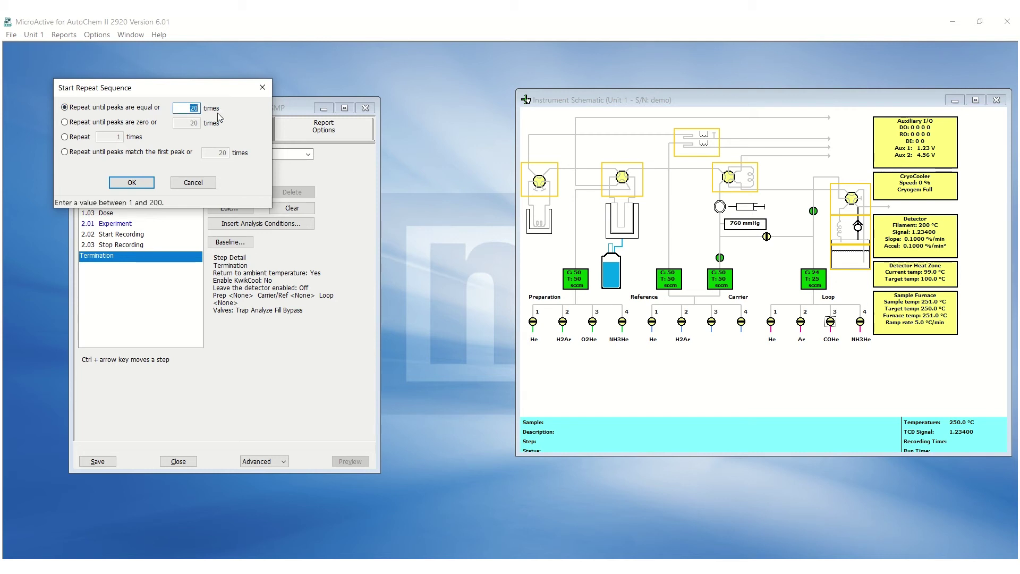
pyautogui.click(136, 124)
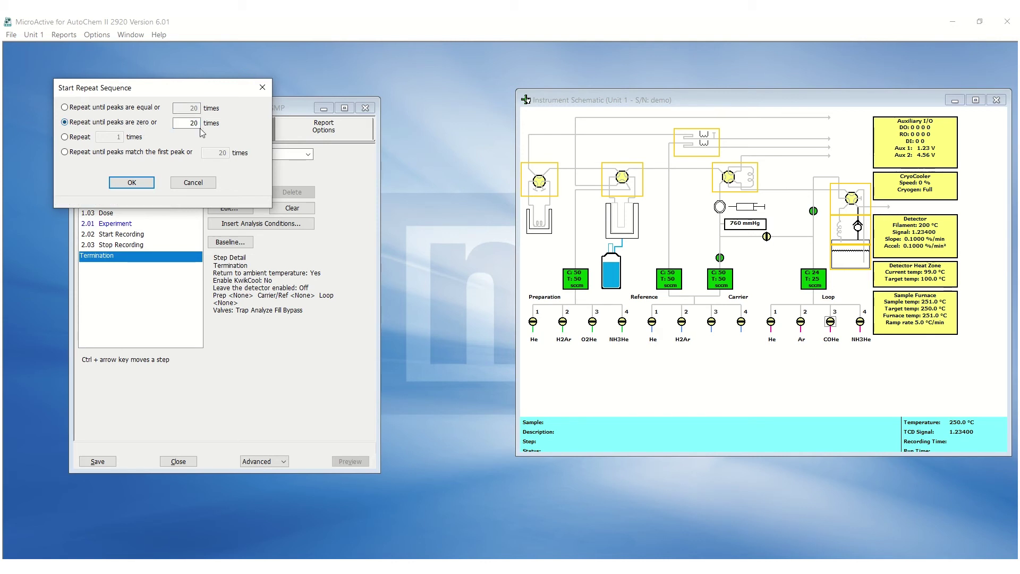
pyautogui.press('Tab')
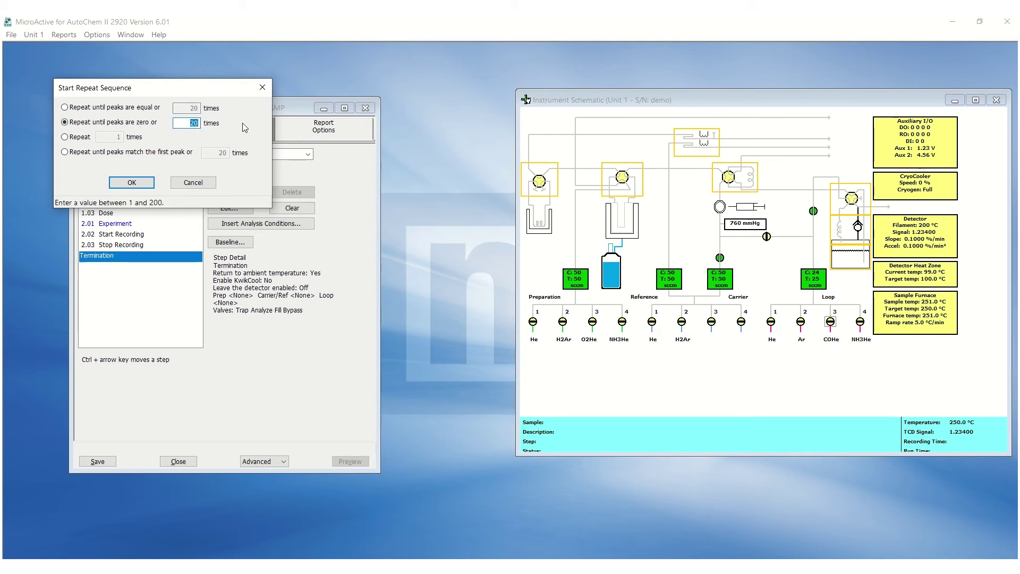
pyautogui.click(91, 141)
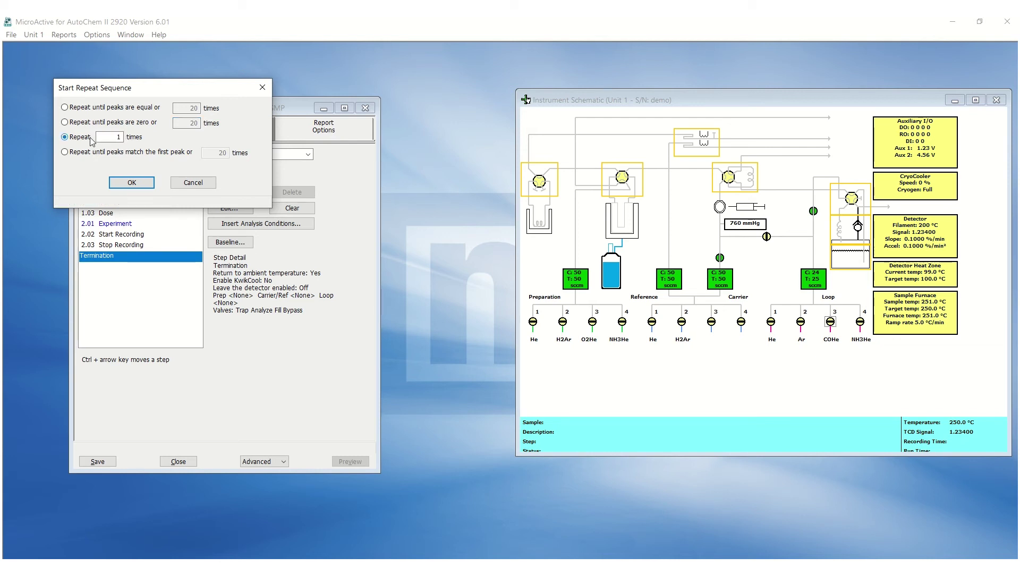
pyautogui.click(91, 154)
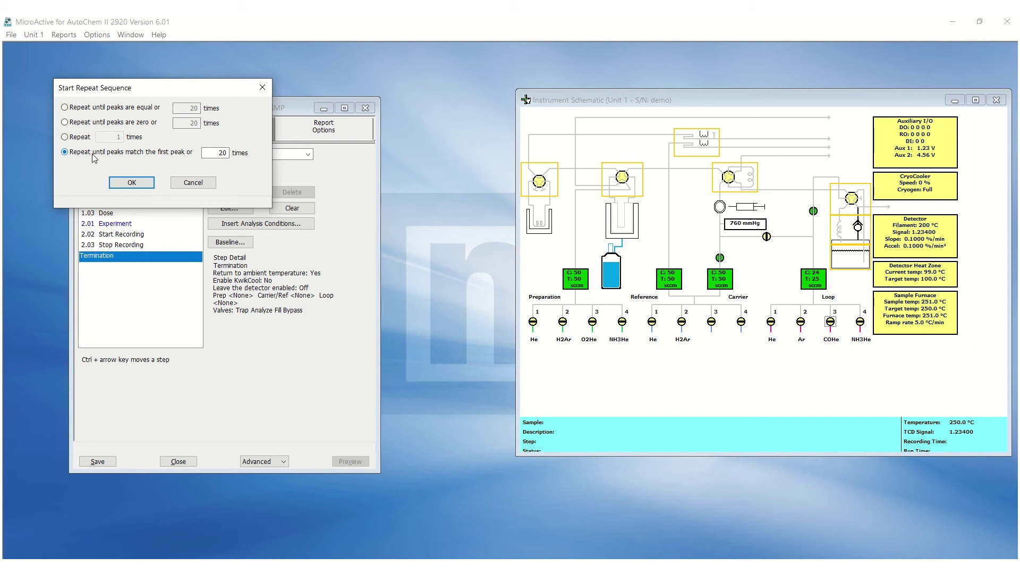
pyautogui.click(132, 183)
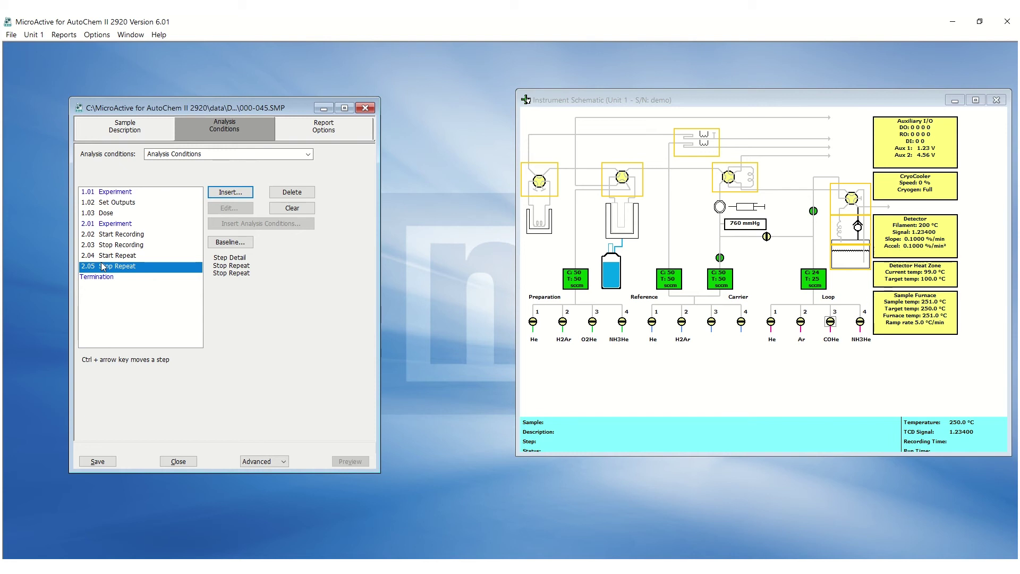
# Step: Insert a default Dose step inside the repeat loop, then select Termination
pyautogui.click(235, 192)
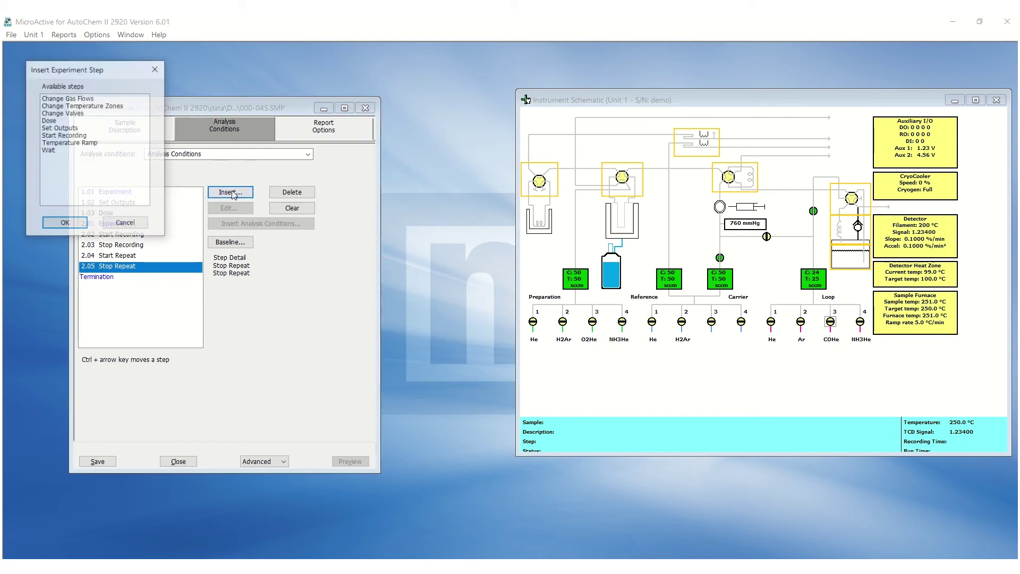
pyautogui.click(50, 120)
pyautogui.click(64, 223)
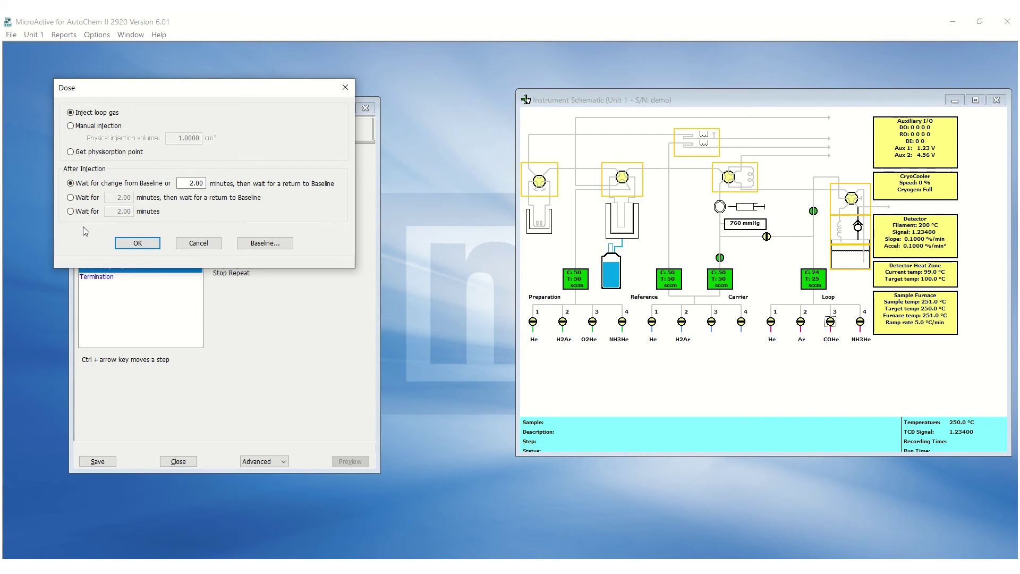
pyautogui.click(125, 242)
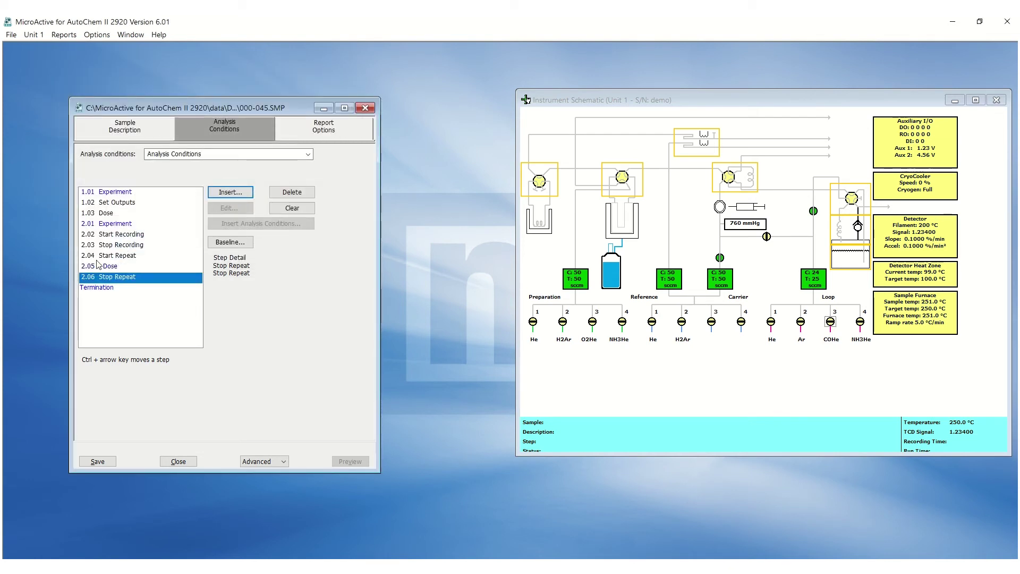
pyautogui.click(102, 287)
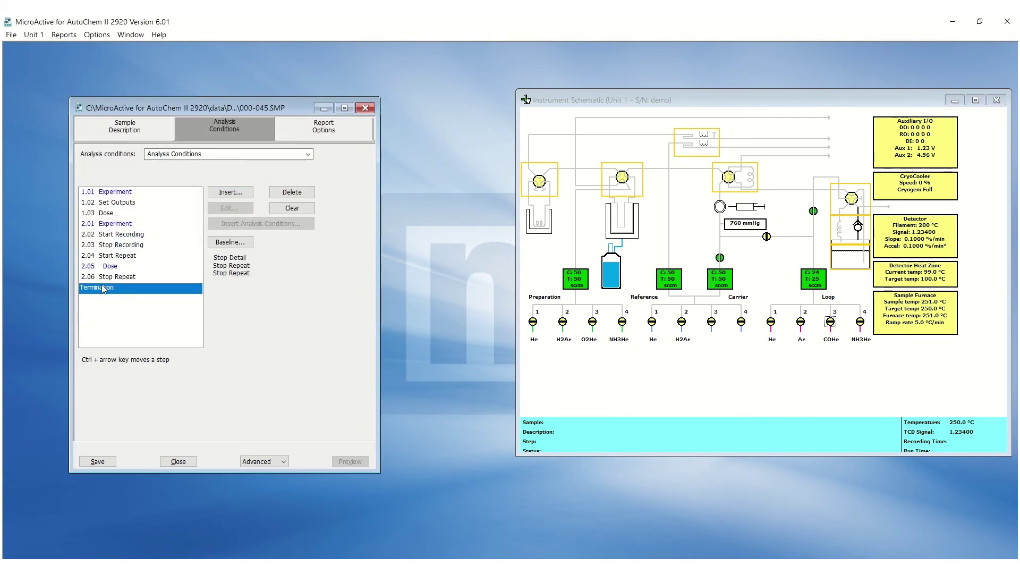
# Step: Insert a Temperature Ramp step before Termination
pyautogui.click(229, 193)
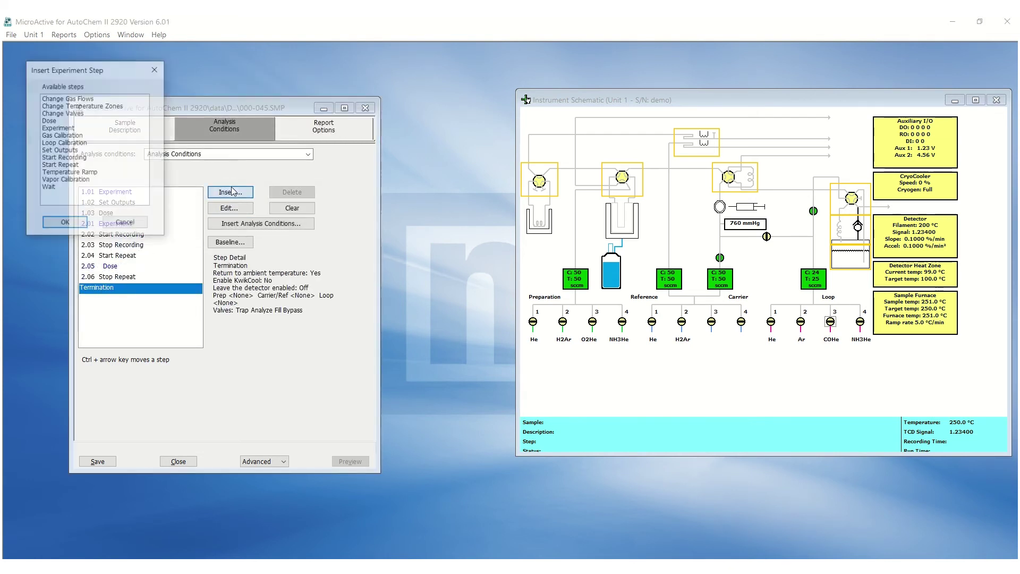
pyautogui.click(68, 173)
pyautogui.doubleClick(65, 173)
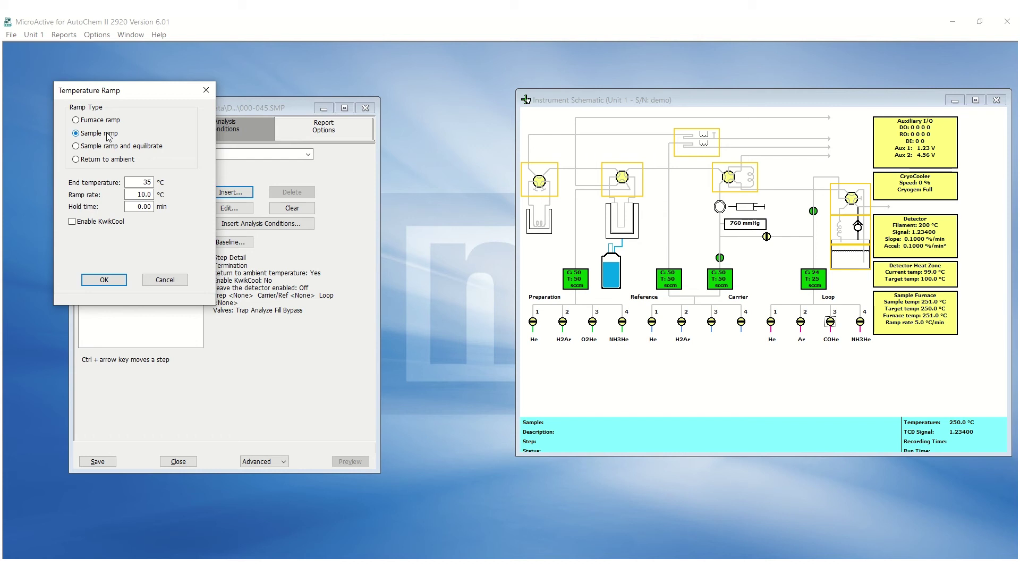
# Step: Set sample ramp and equilibrate to 35 °C at 20.0 °C/min, 30.00 min hold, no KwikCool
pyautogui.doubleClick(136, 182)
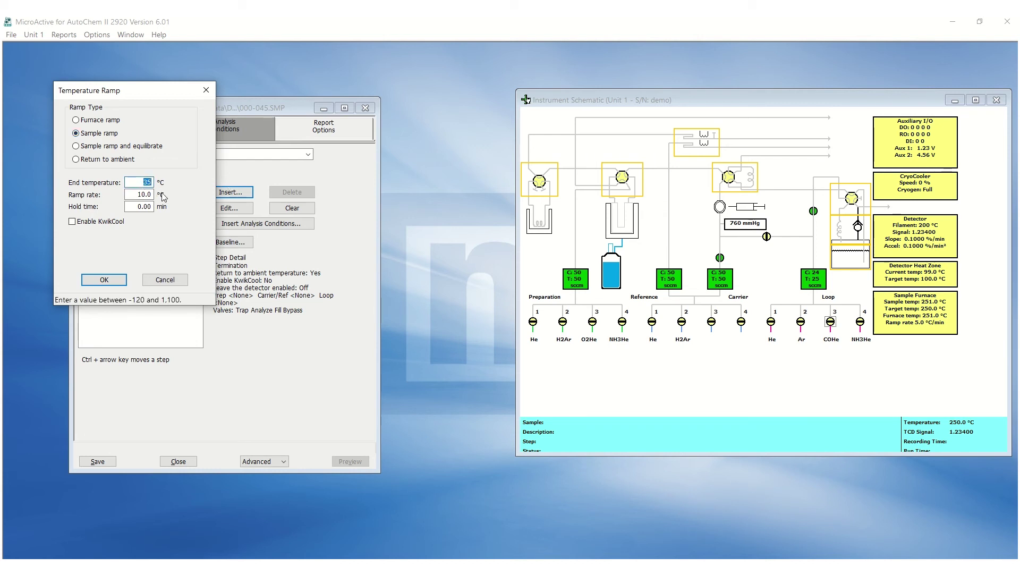
pyautogui.write('500')
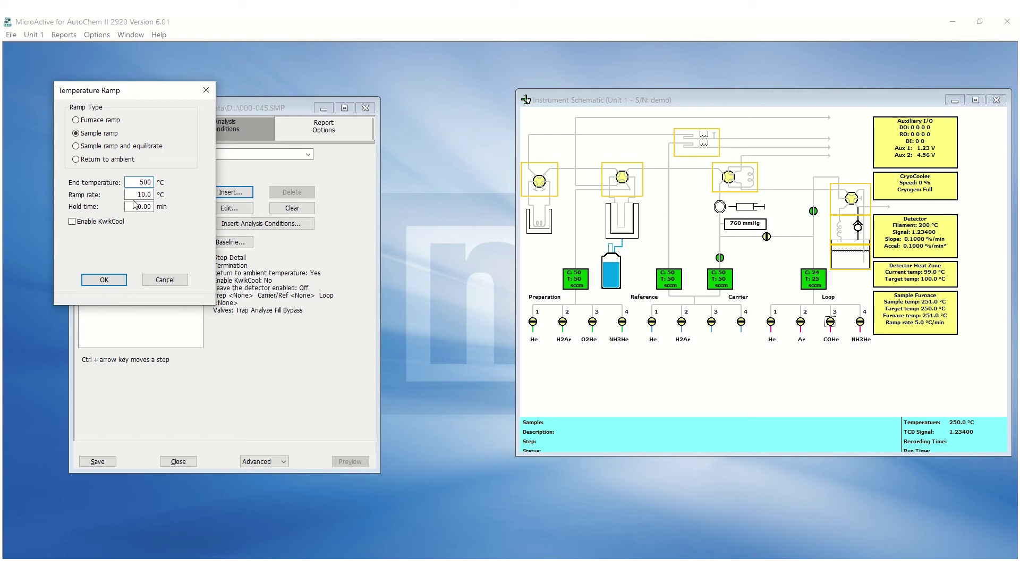
pyautogui.doubleClick(132, 193)
pyautogui.write('20')
pyautogui.press('Tab')
pyautogui.write('30')
pyautogui.hotkey('shift', 'Tab')
pyautogui.hotkey('shift', 'Tab')
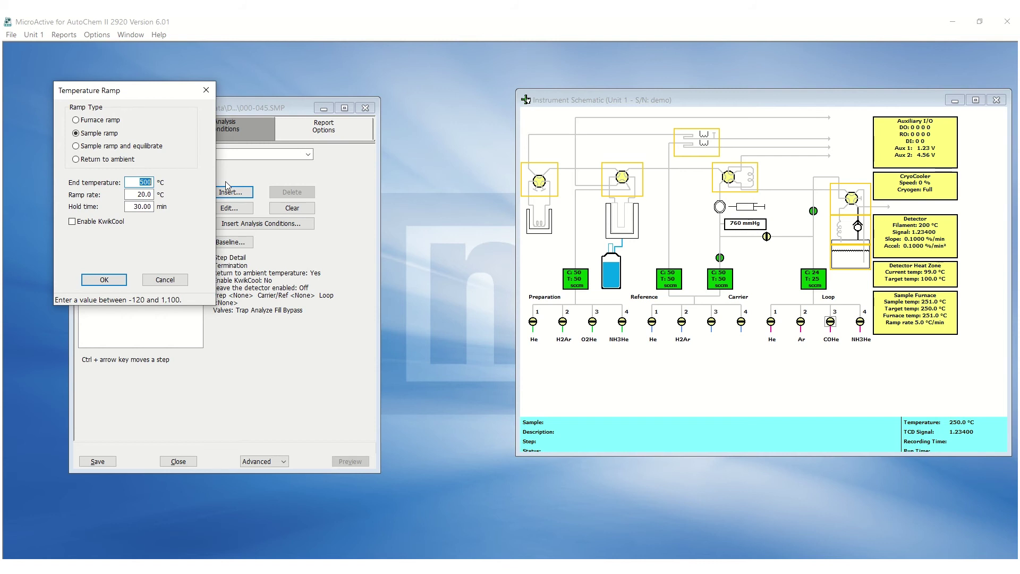
pyautogui.write('35')
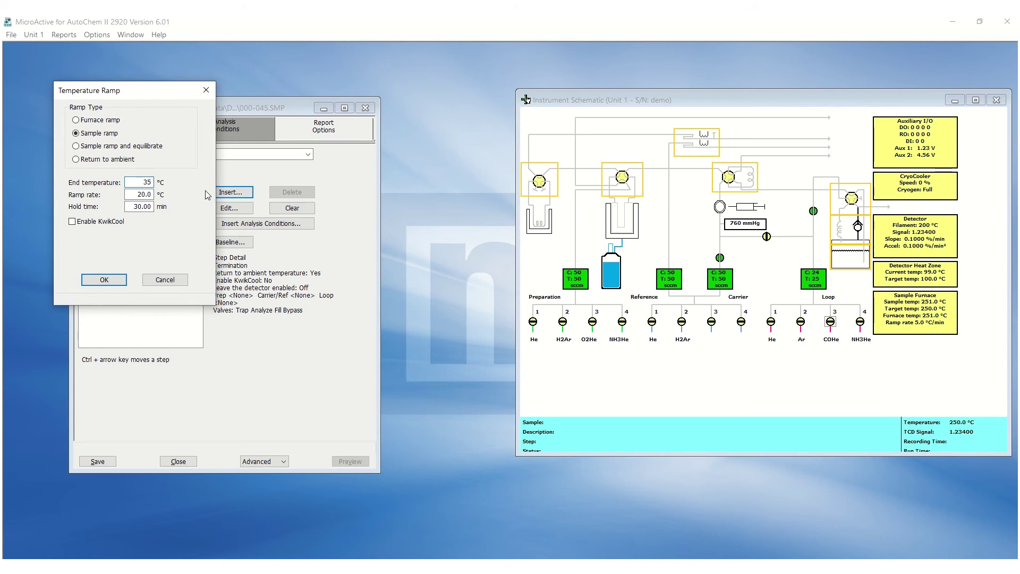
pyautogui.click(137, 207)
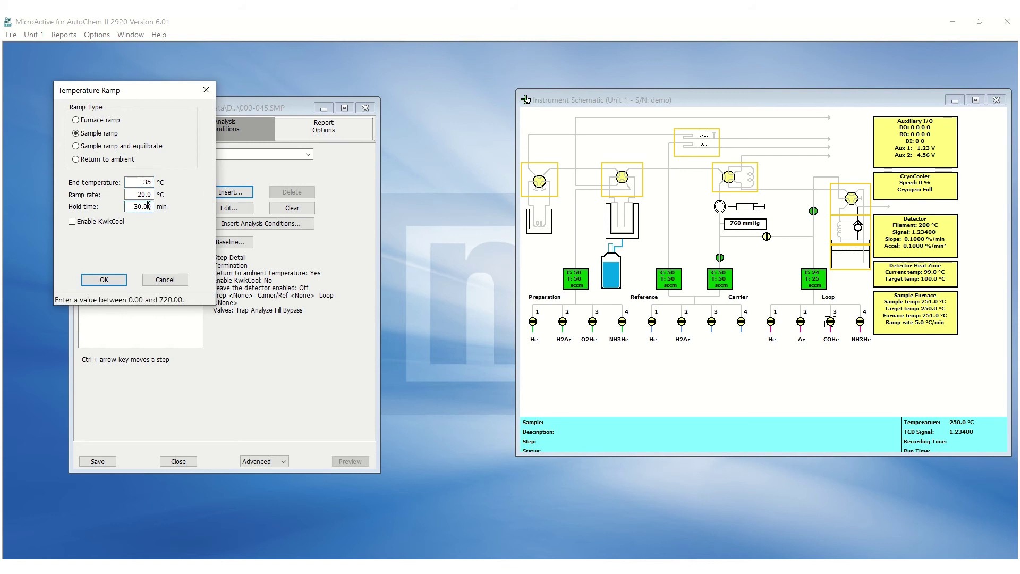
pyautogui.click(115, 225)
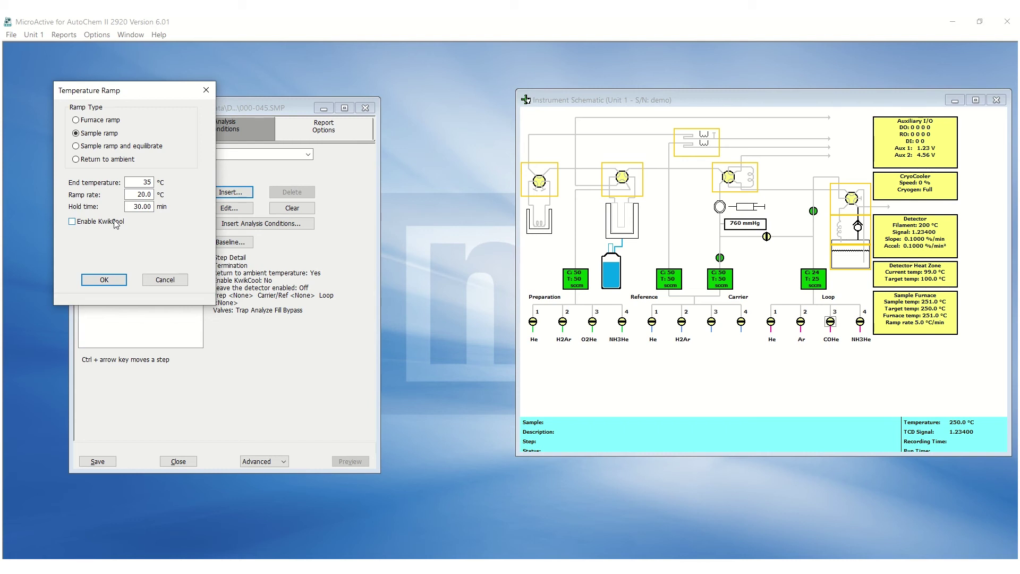
pyautogui.click(124, 163)
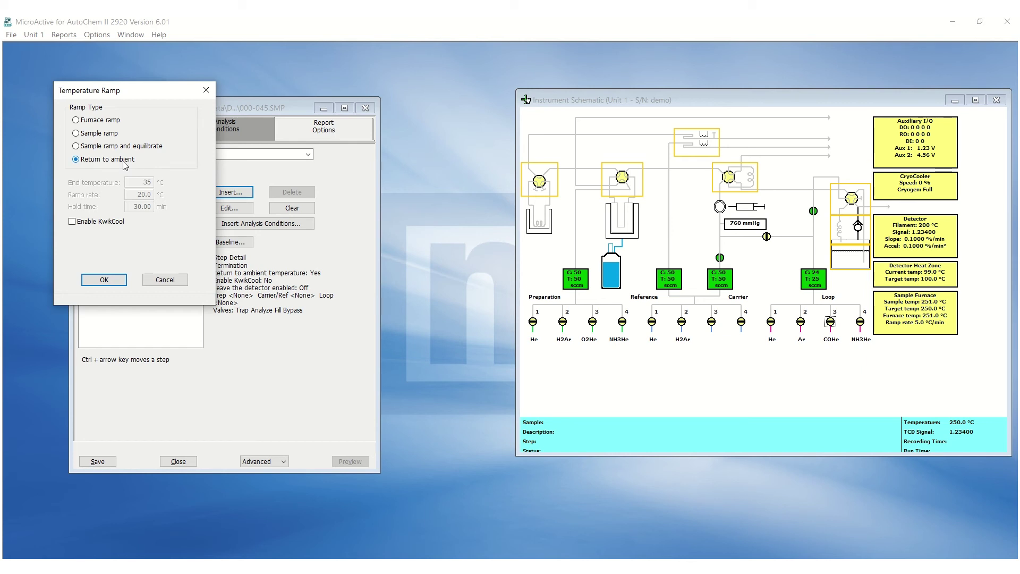
pyautogui.click(131, 149)
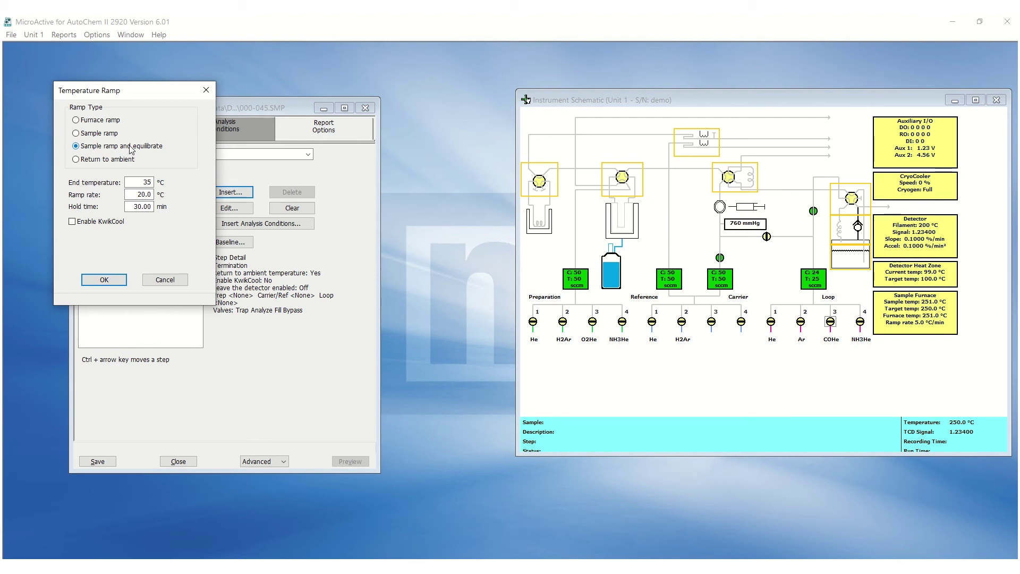
# Step: Confirm the temperature ramp and insert a Vapor Calibration Experiment step
pyautogui.click(102, 280)
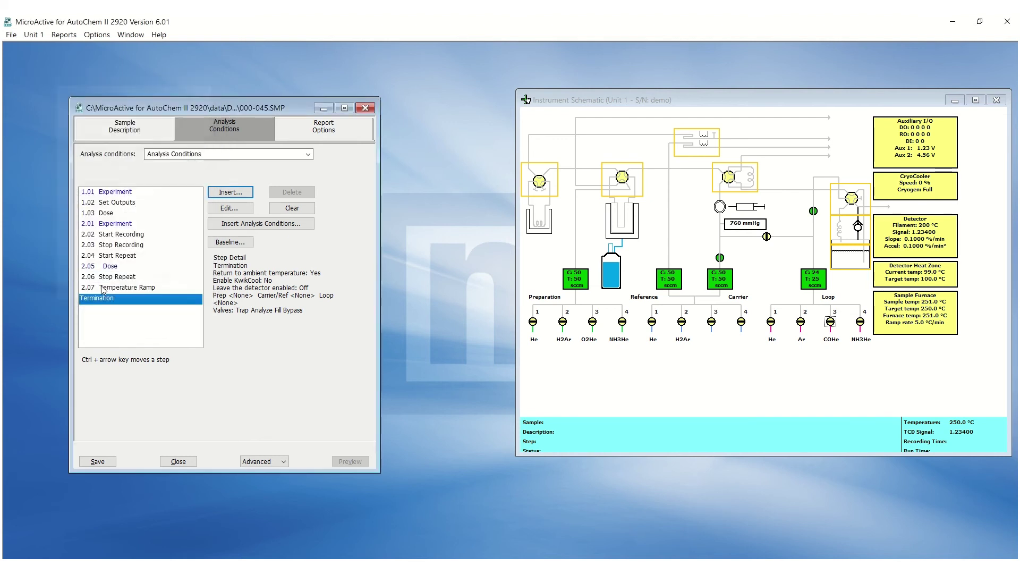
pyautogui.click(243, 195)
pyautogui.doubleClick(91, 180)
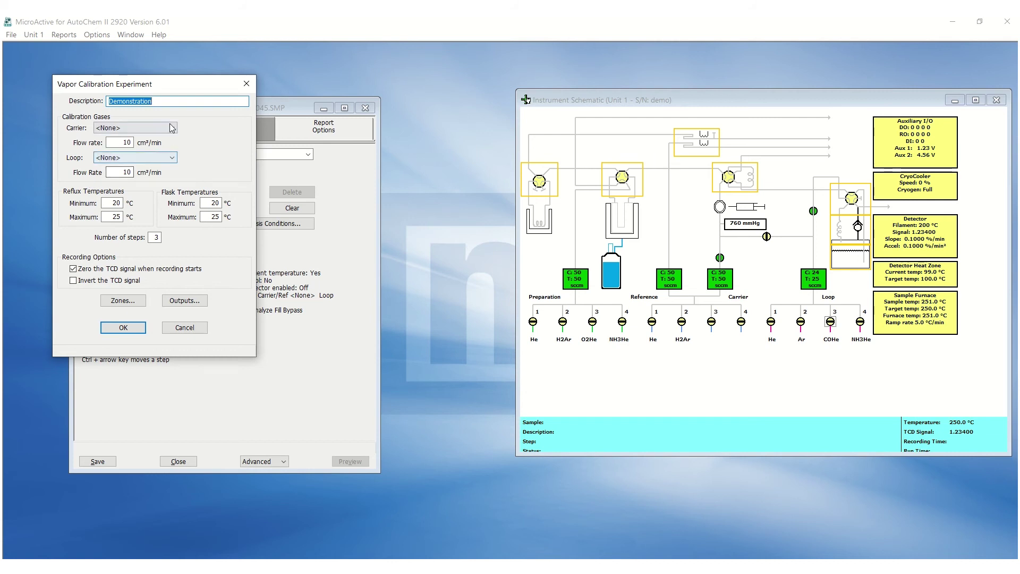
# Step: Use Helium for carrier and loop gas at 30 cm³/min each
pyautogui.click(136, 127)
pyautogui.click(143, 198)
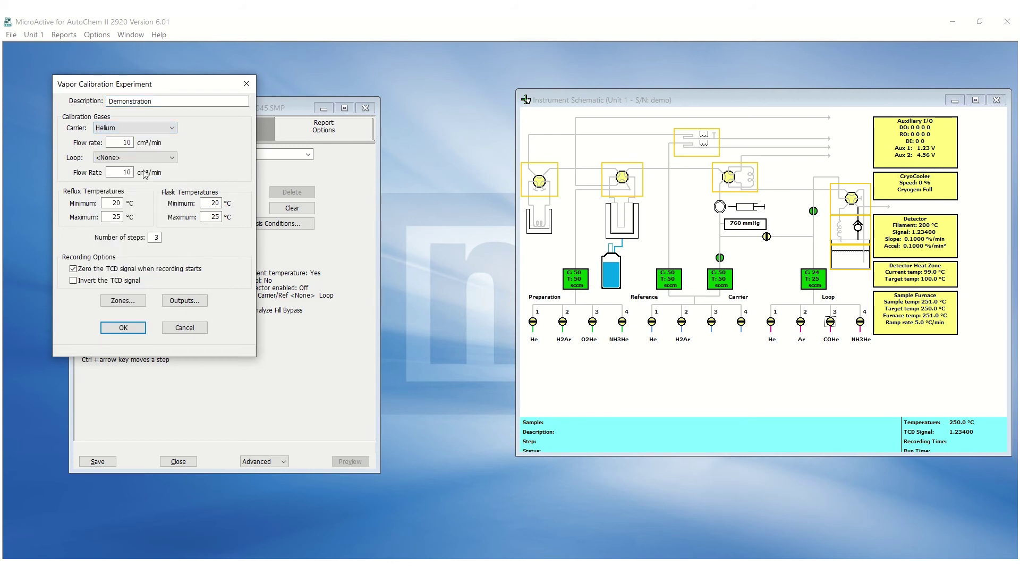
pyautogui.doubleClick(123, 143)
pyautogui.write('30')
pyautogui.click(161, 155)
pyautogui.click(148, 227)
pyautogui.doubleClick(119, 173)
pyautogui.write('30')
# Step: Set reflux and flask temperatures, flask 25–45 °C, and five steps
pyautogui.doubleClick(117, 203)
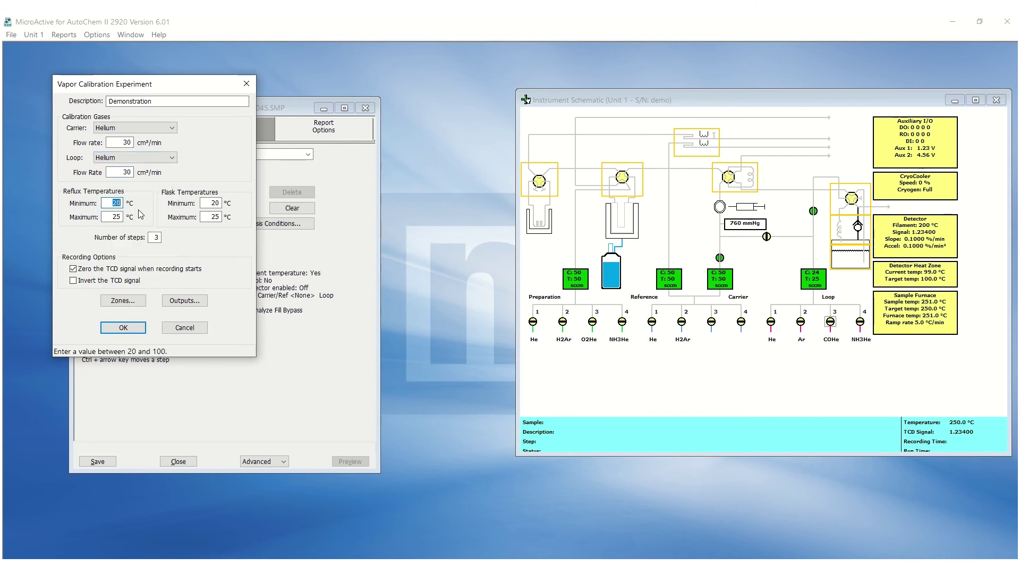
pyautogui.press('Tab')
pyautogui.write('40')
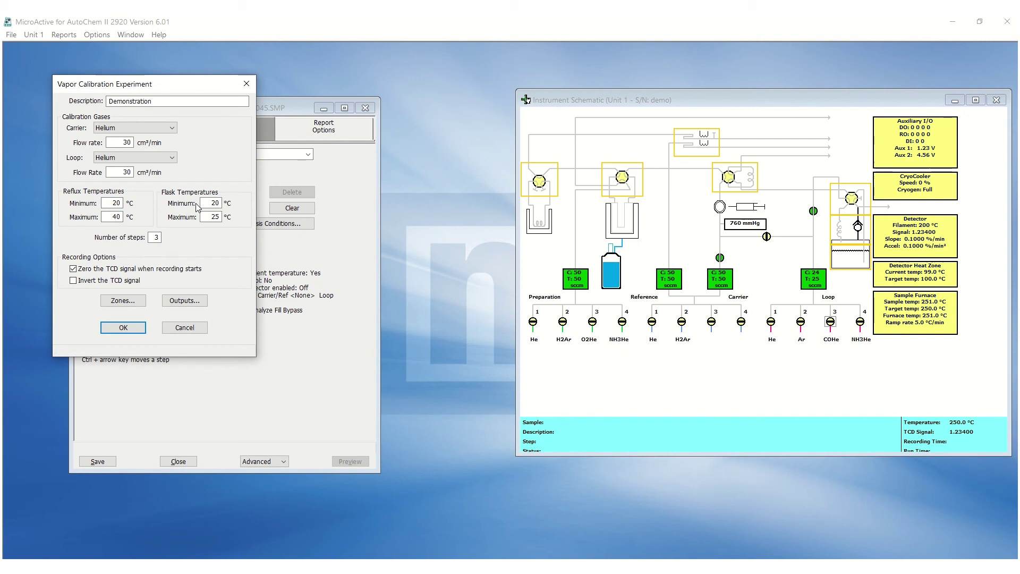
pyautogui.doubleClick(205, 203)
pyautogui.write('25')
pyautogui.press('Tab')
pyautogui.write('45')
pyautogui.doubleClick(155, 237)
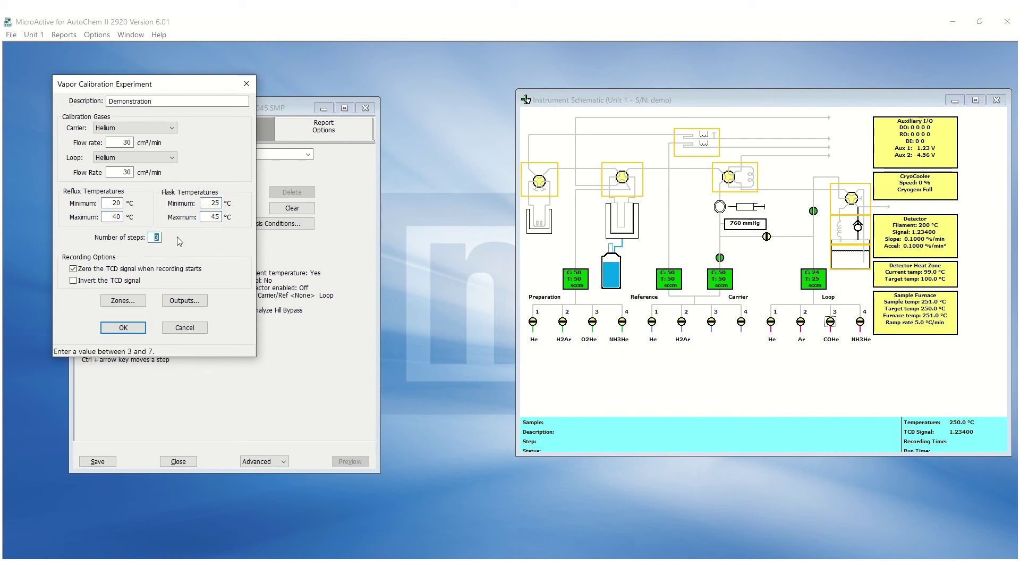
pyautogui.write('5')
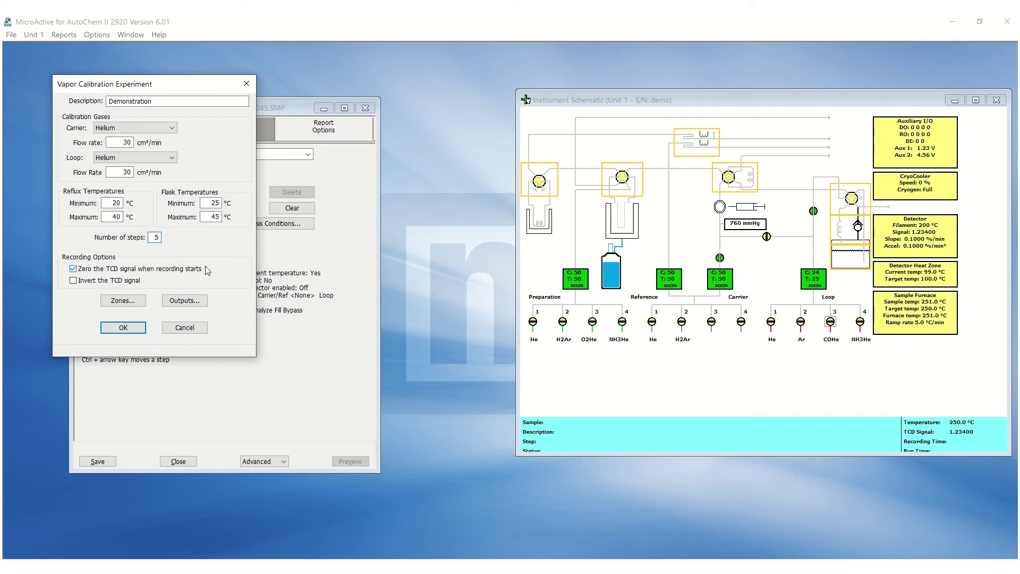
pyautogui.click(145, 330)
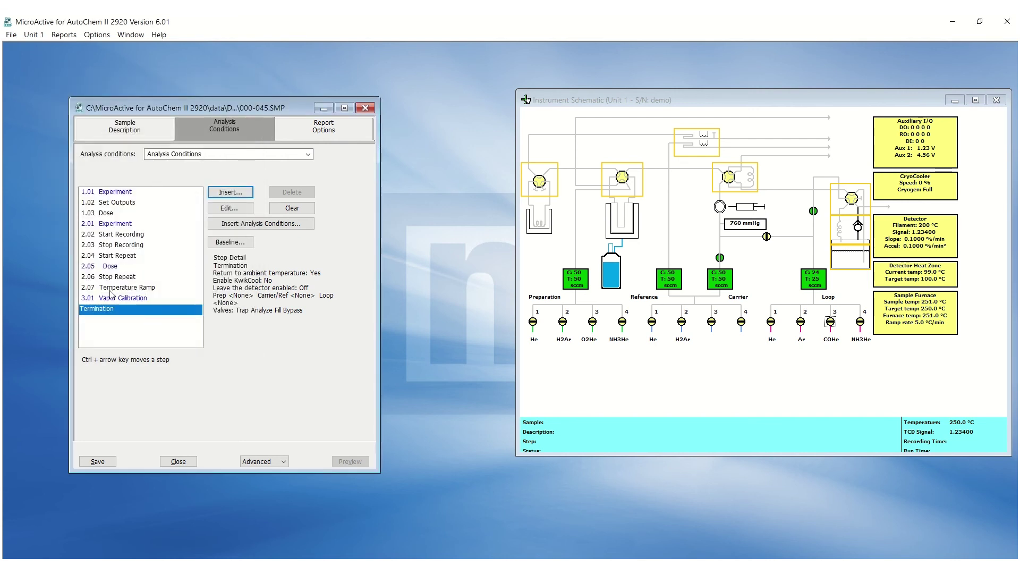
pyautogui.click(110, 290)
pyautogui.click(237, 193)
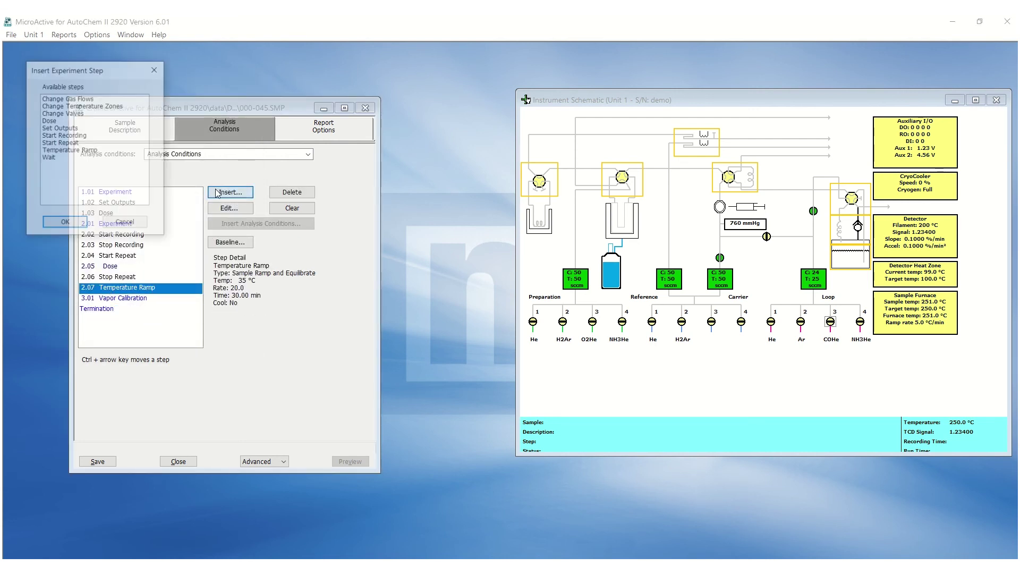
pyautogui.click(49, 158)
pyautogui.click(65, 224)
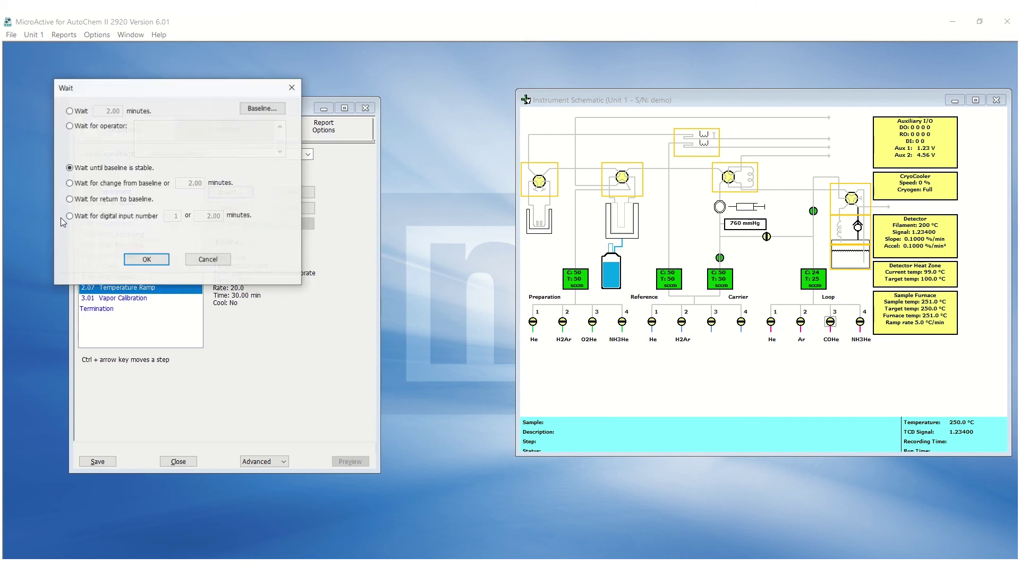
pyautogui.click(82, 111)
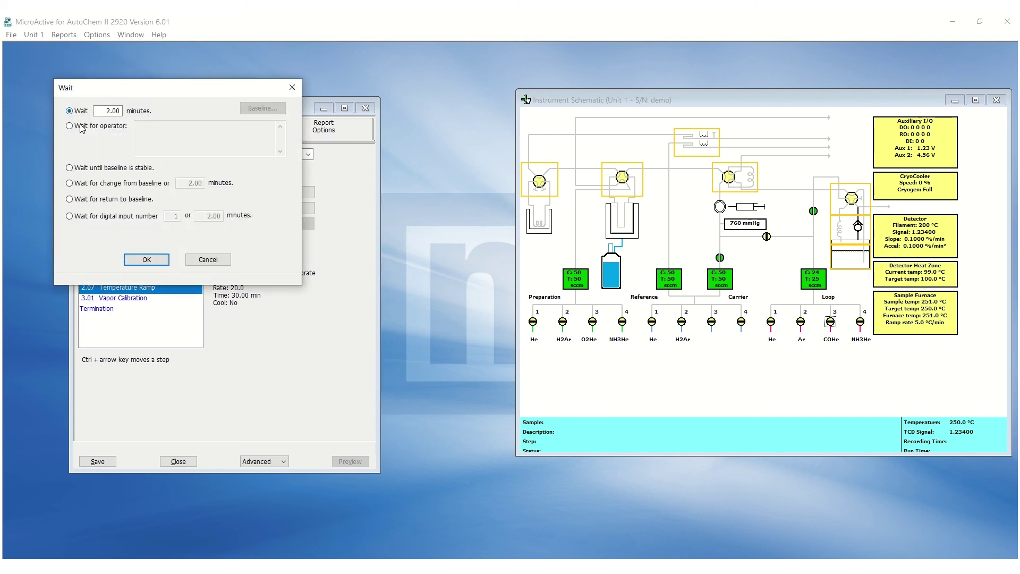
pyautogui.click(80, 126)
pyautogui.click(176, 143)
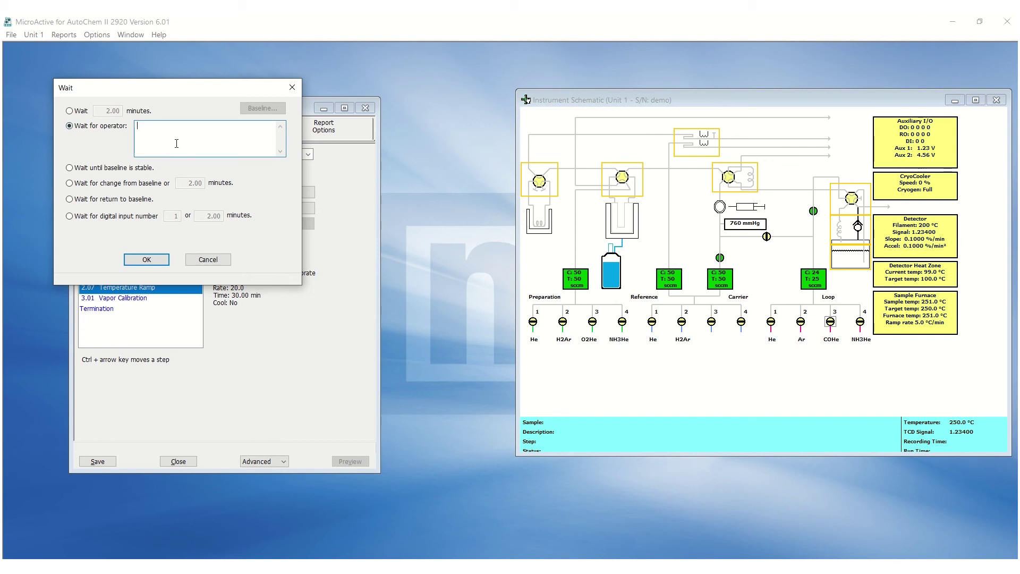
pyautogui.write('place')
pyautogui.write(' cold trap')
pyautogui.click(130, 171)
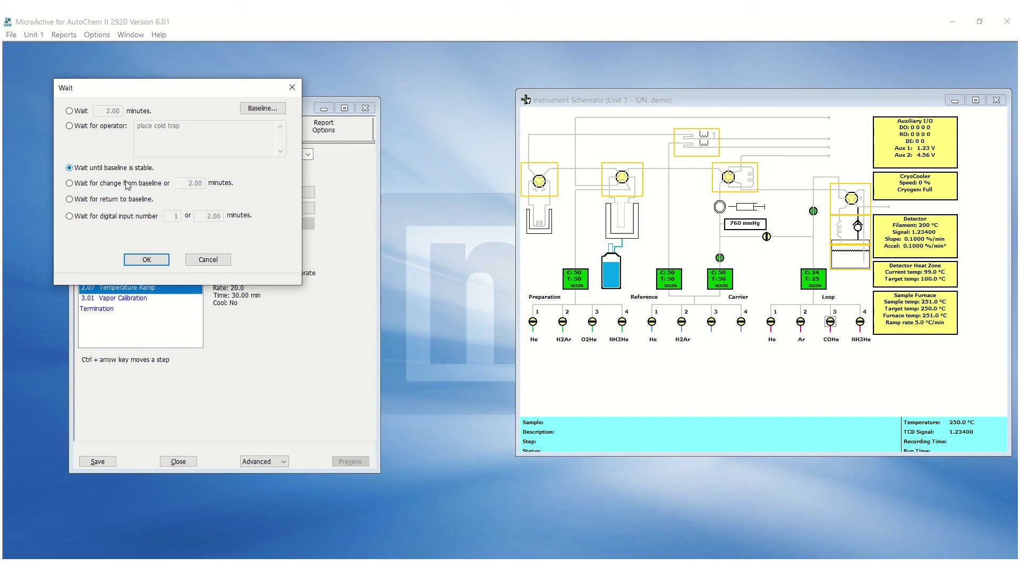
pyautogui.click(123, 188)
pyautogui.click(122, 205)
pyautogui.click(120, 218)
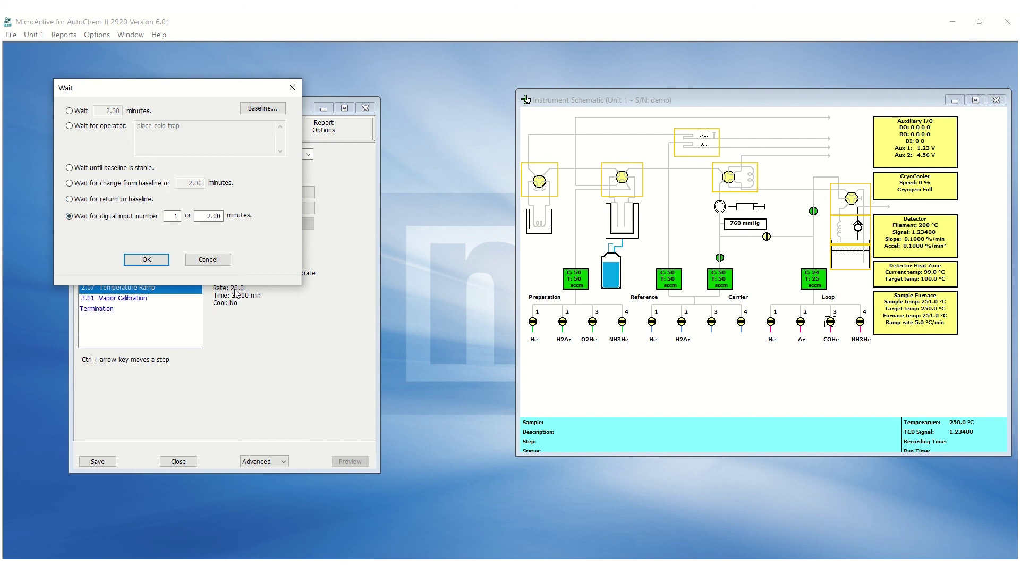
pyautogui.click(226, 262)
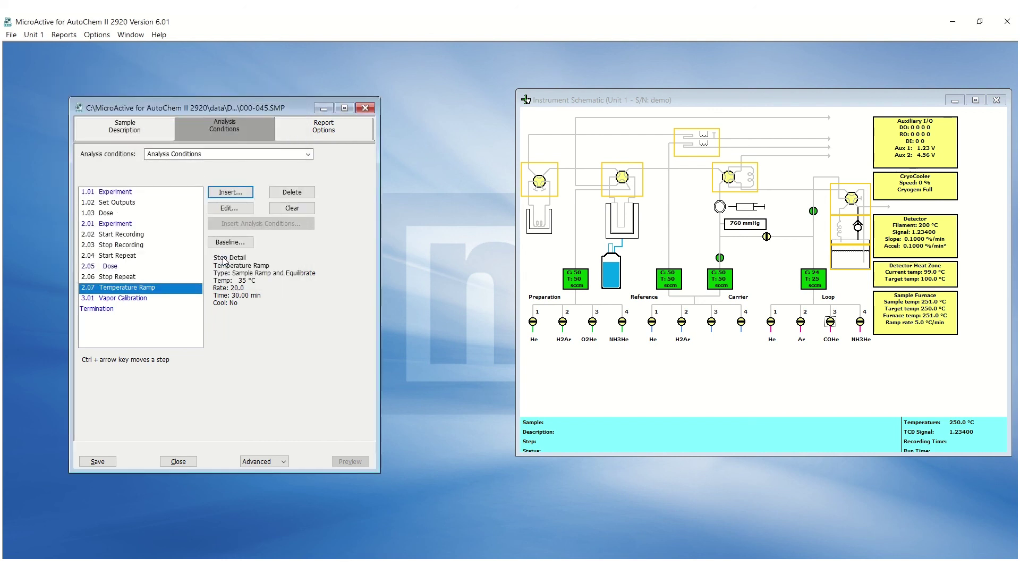
# Step: Open the Termination step settings and review its temperature zones
pyautogui.doubleClick(99, 307)
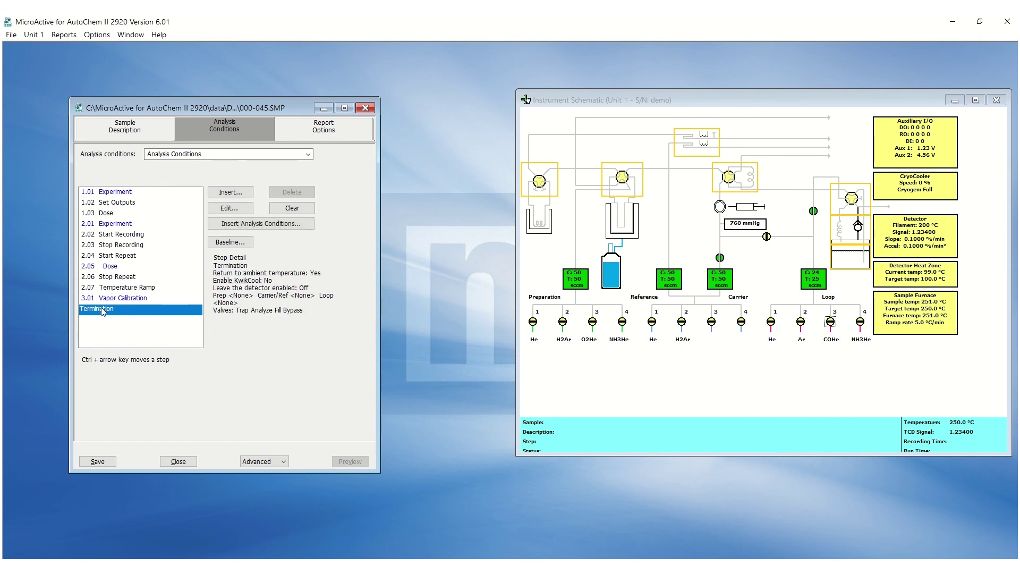
pyautogui.click(105, 117)
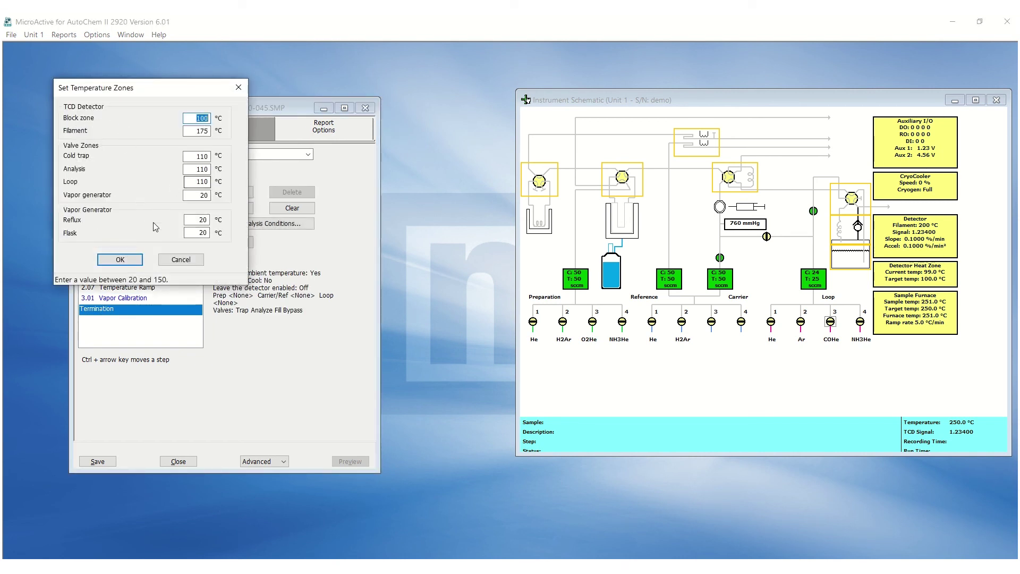
pyautogui.click(134, 260)
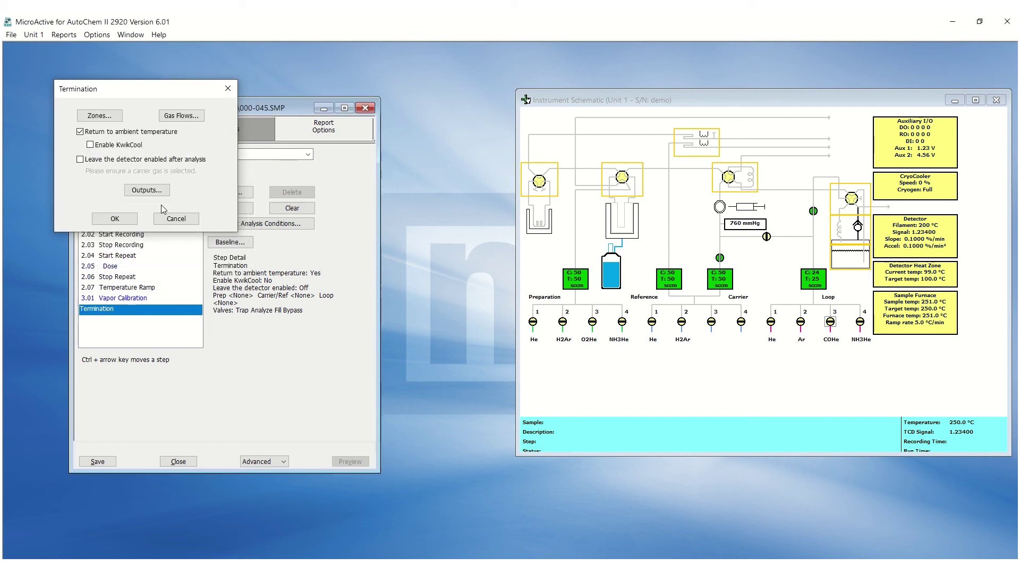
# Step: Clear the digital and relay outputs in the termination output settings
pyautogui.click(151, 191)
pyautogui.click(82, 118)
pyautogui.click(102, 116)
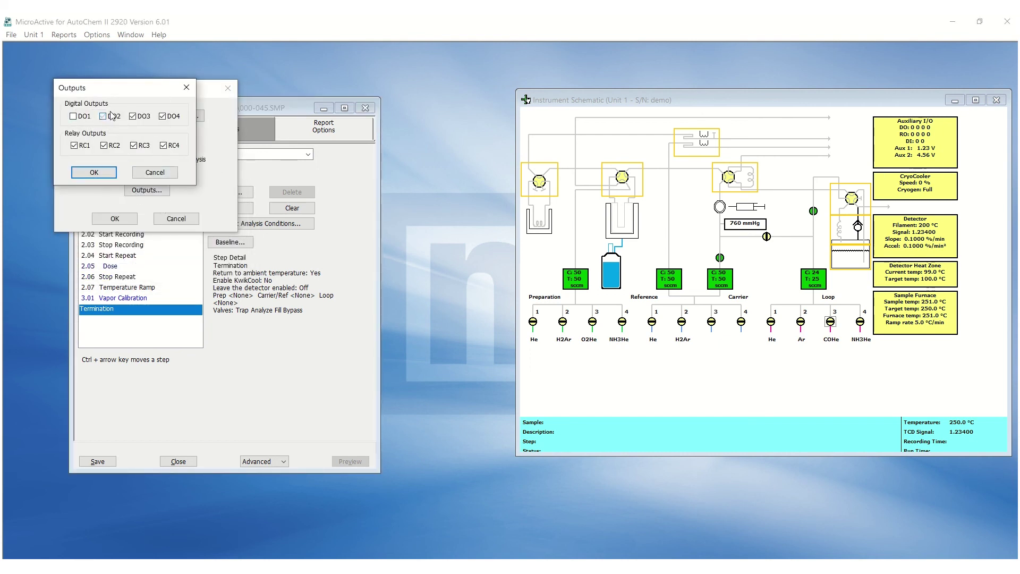
pyautogui.click(168, 118)
pyautogui.click(164, 148)
pyautogui.click(108, 147)
pyautogui.click(77, 148)
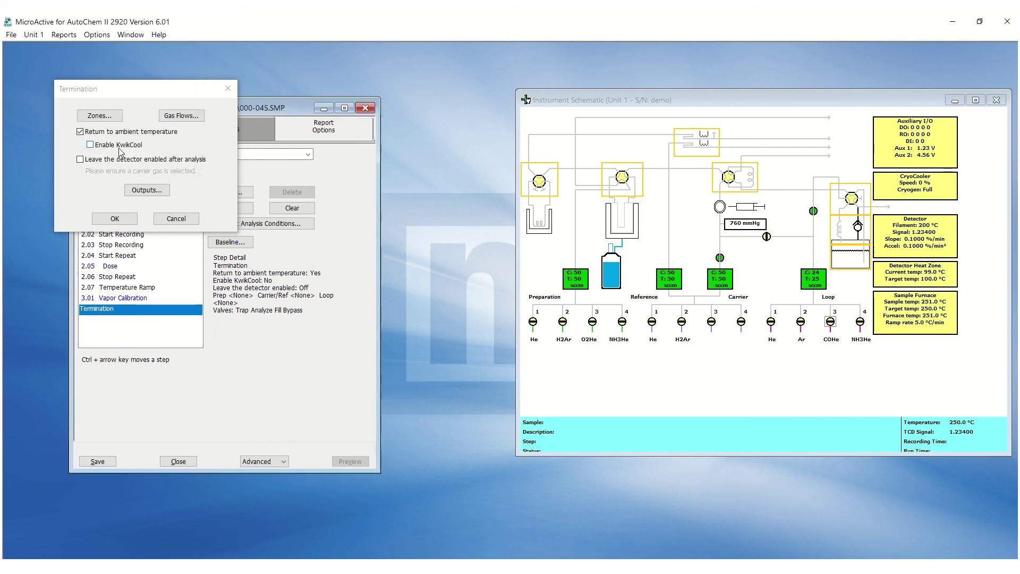
# Step: Leave KwikCool off and keep the detector enabled after analysis
pyautogui.click(119, 147)
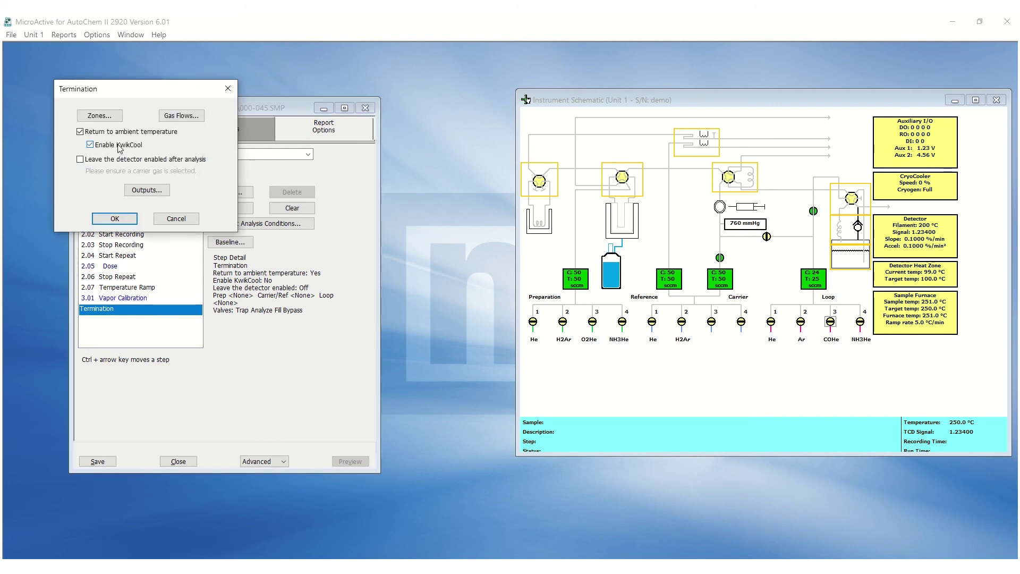
pyautogui.click(119, 147)
pyautogui.click(125, 164)
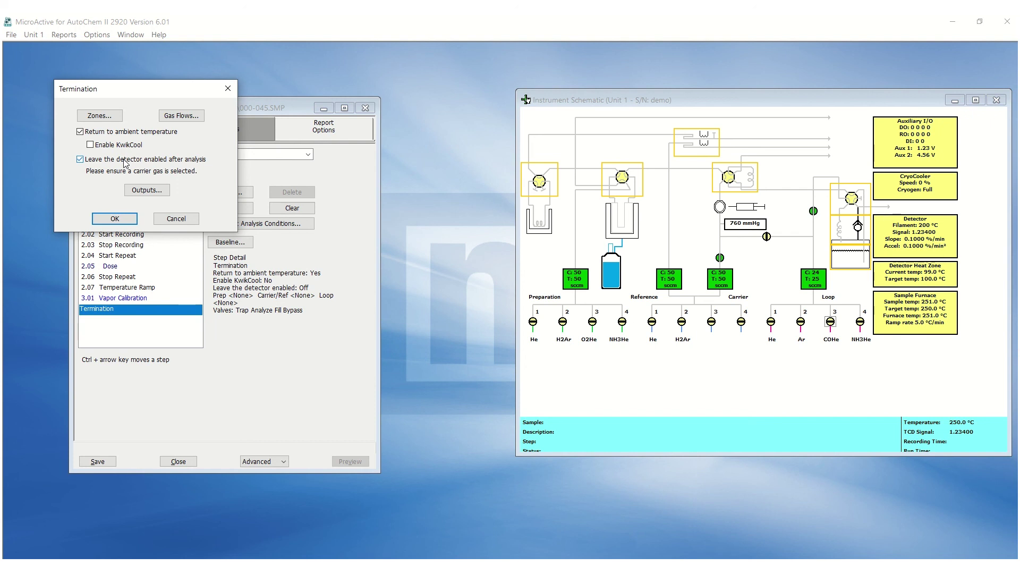
# Step: Choose Helium as termination carrier/reference gas and select its rate field for 10 cm³/min
pyautogui.click(185, 117)
pyautogui.click(185, 101)
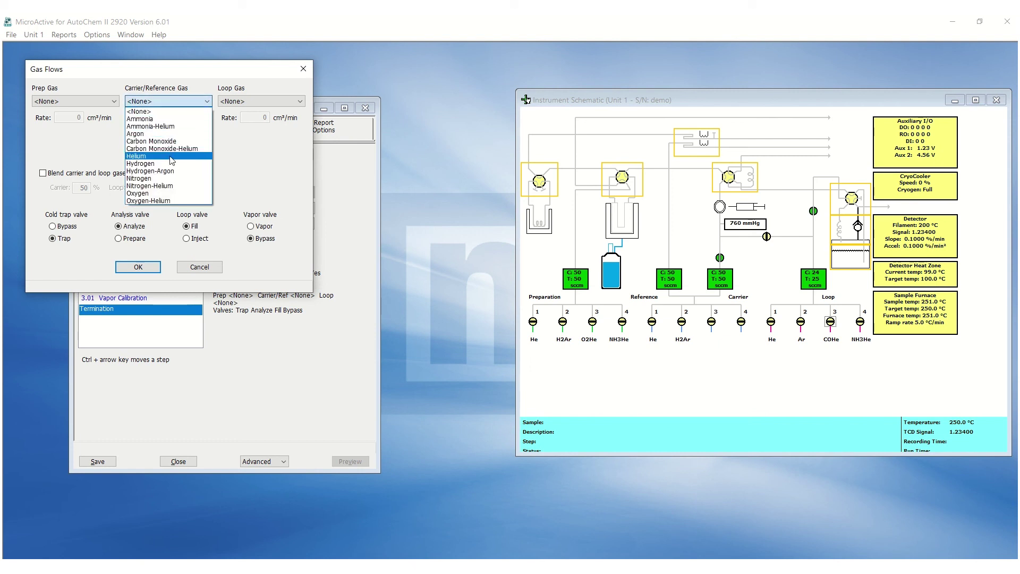
pyautogui.click(173, 156)
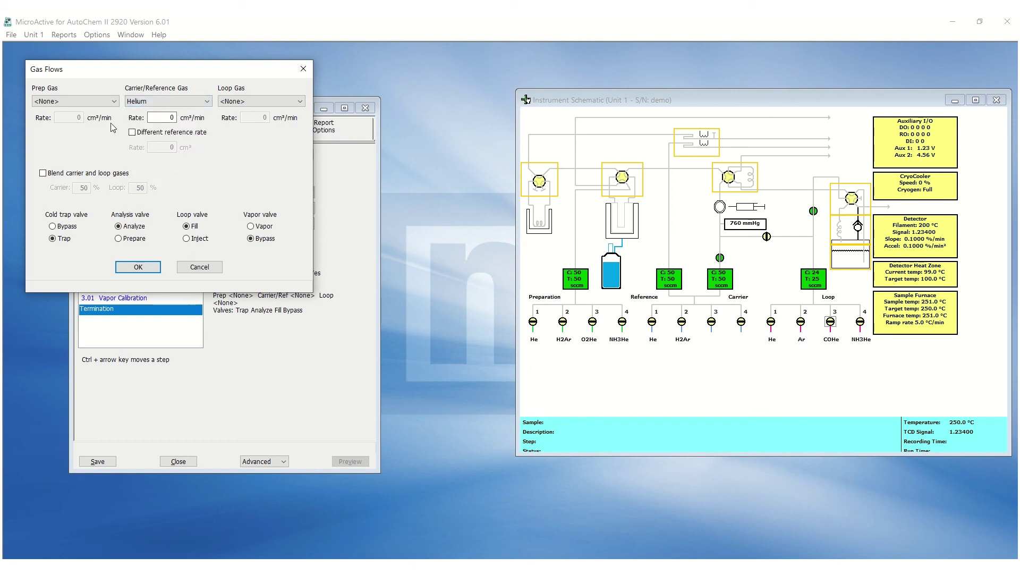
pyautogui.doubleClick(163, 118)
pyautogui.write('10')
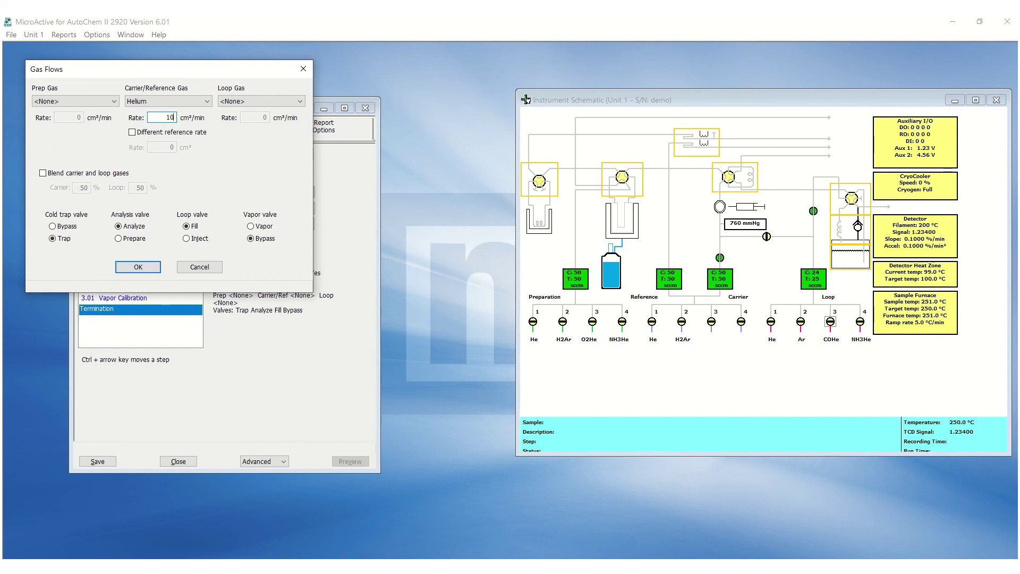